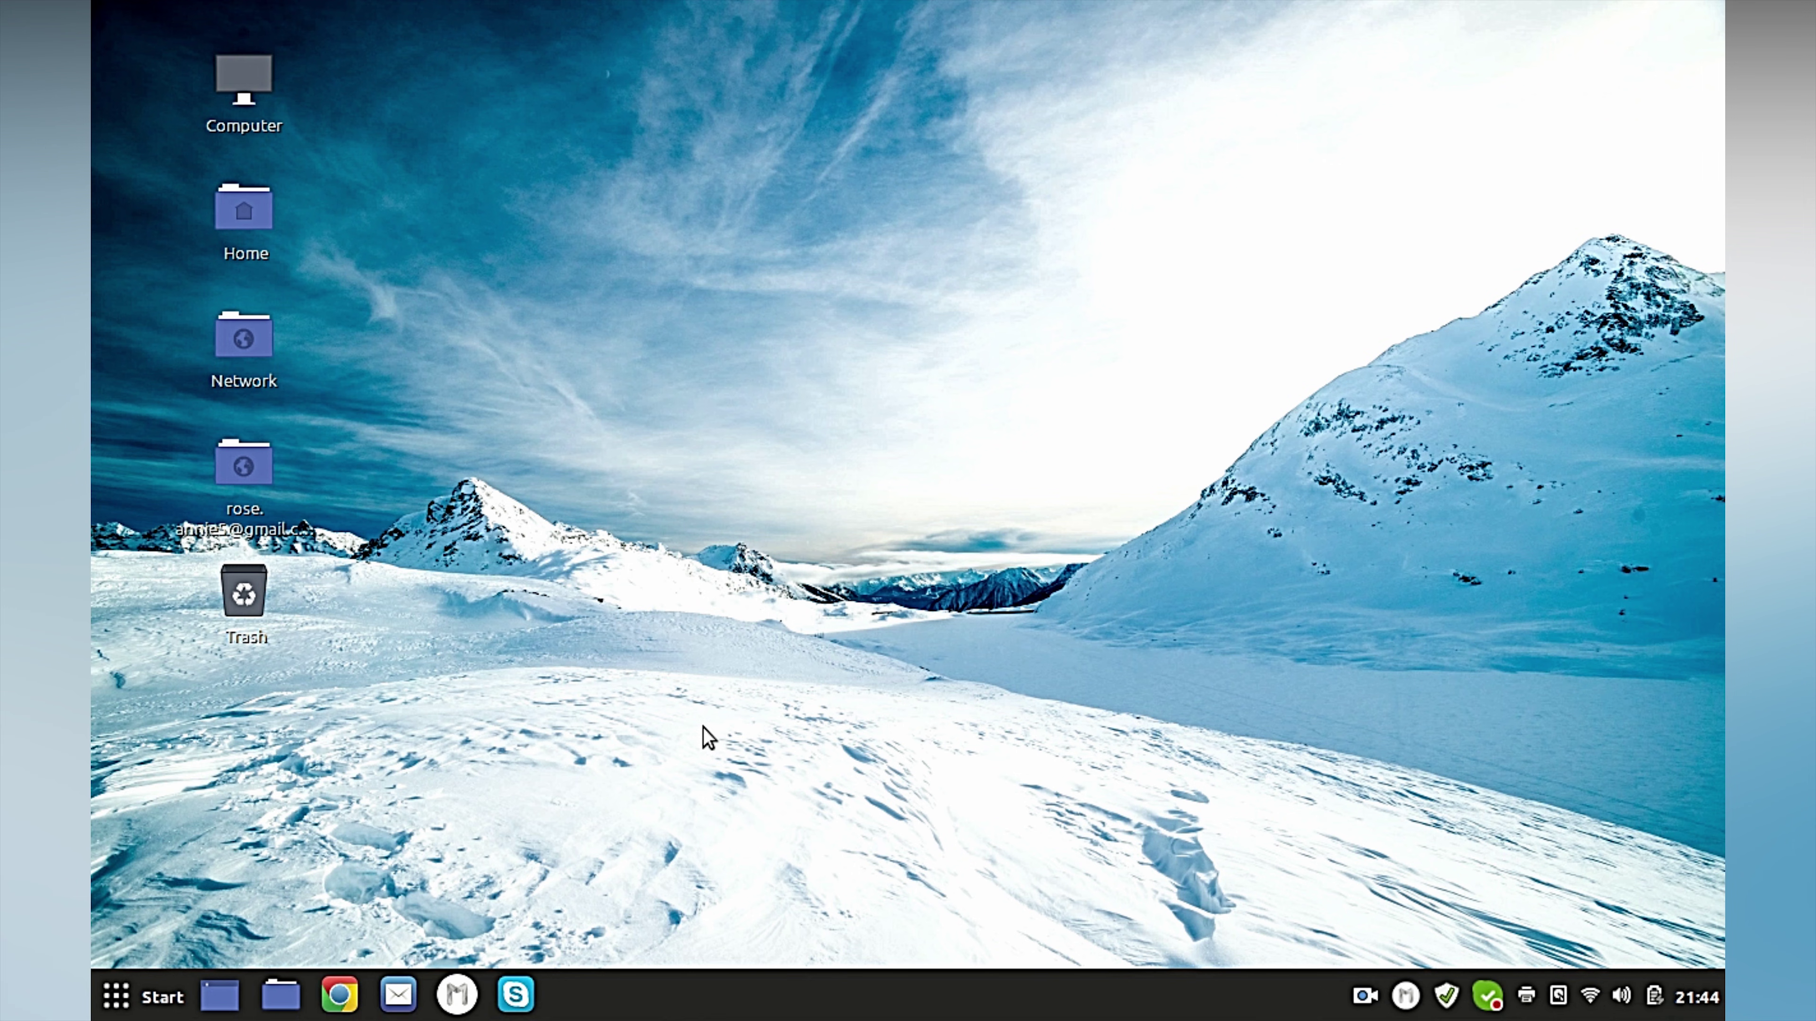
# - Search the web for "Zoom linux" in Chrome and open the Help Center article on installing or updating Zoom on Linux
pyautogui.click(339, 995)
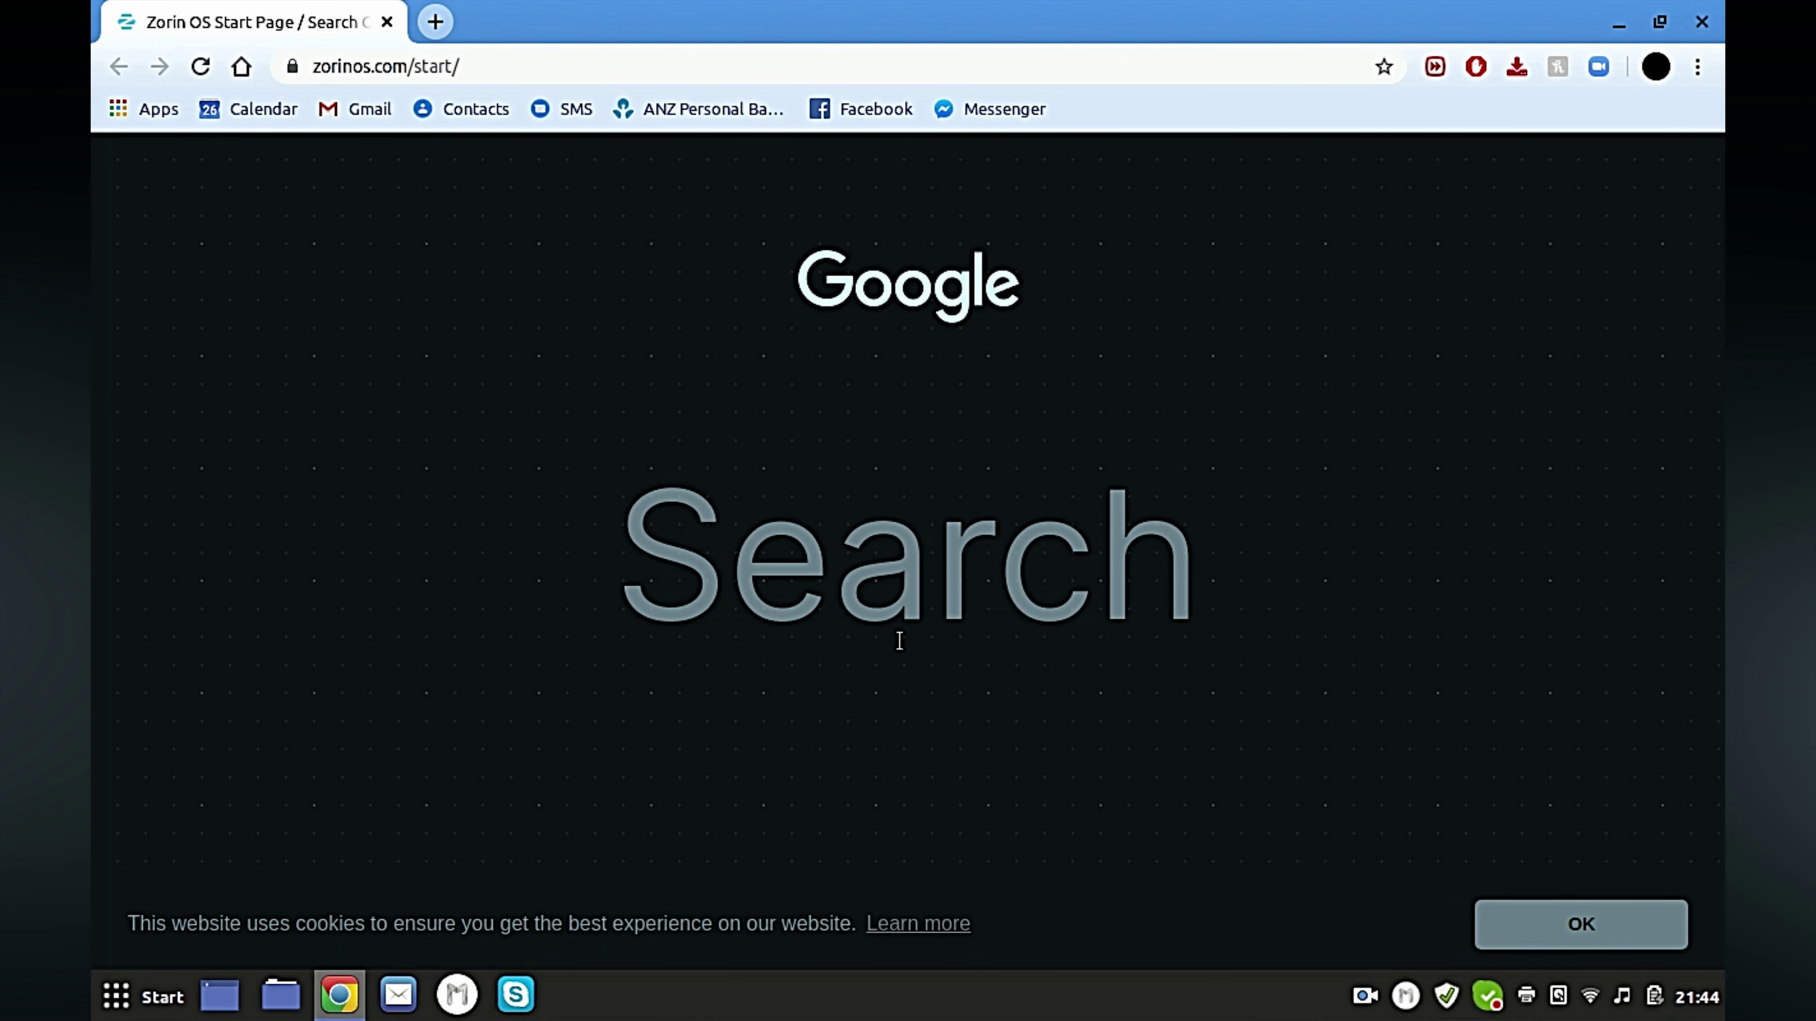
pyautogui.write('Zoom ')
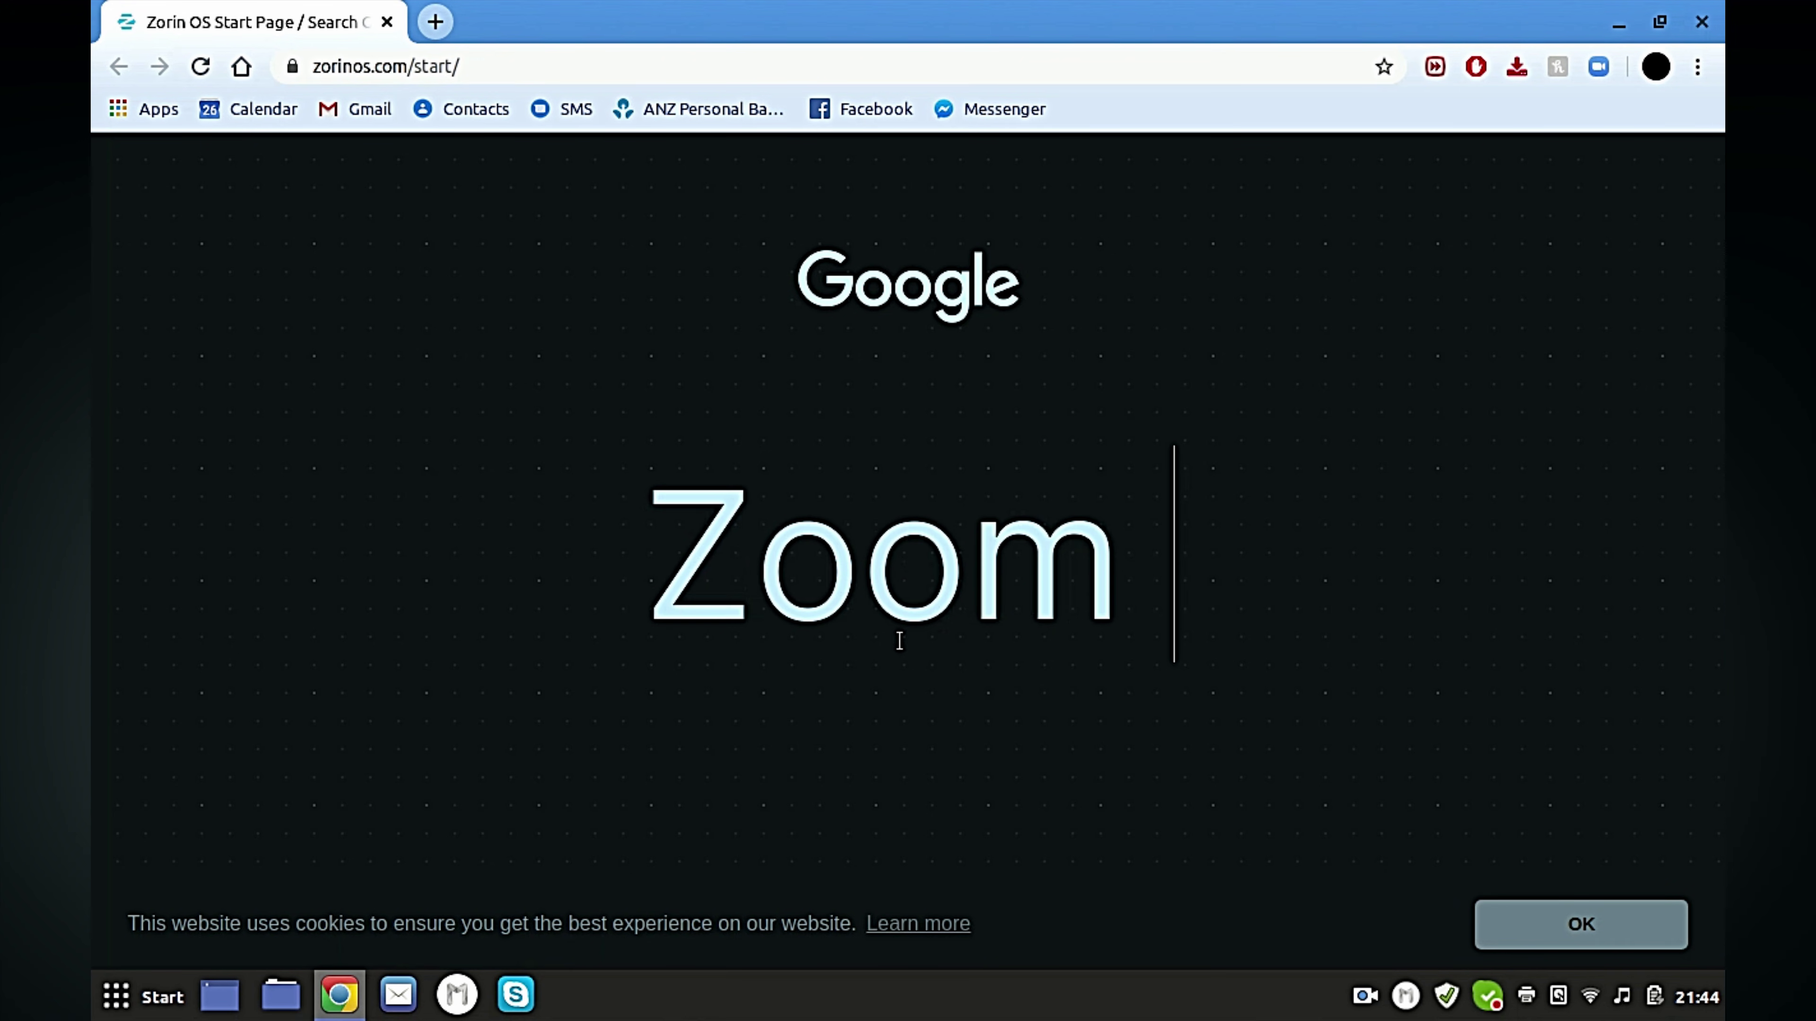
pyautogui.write('linu')
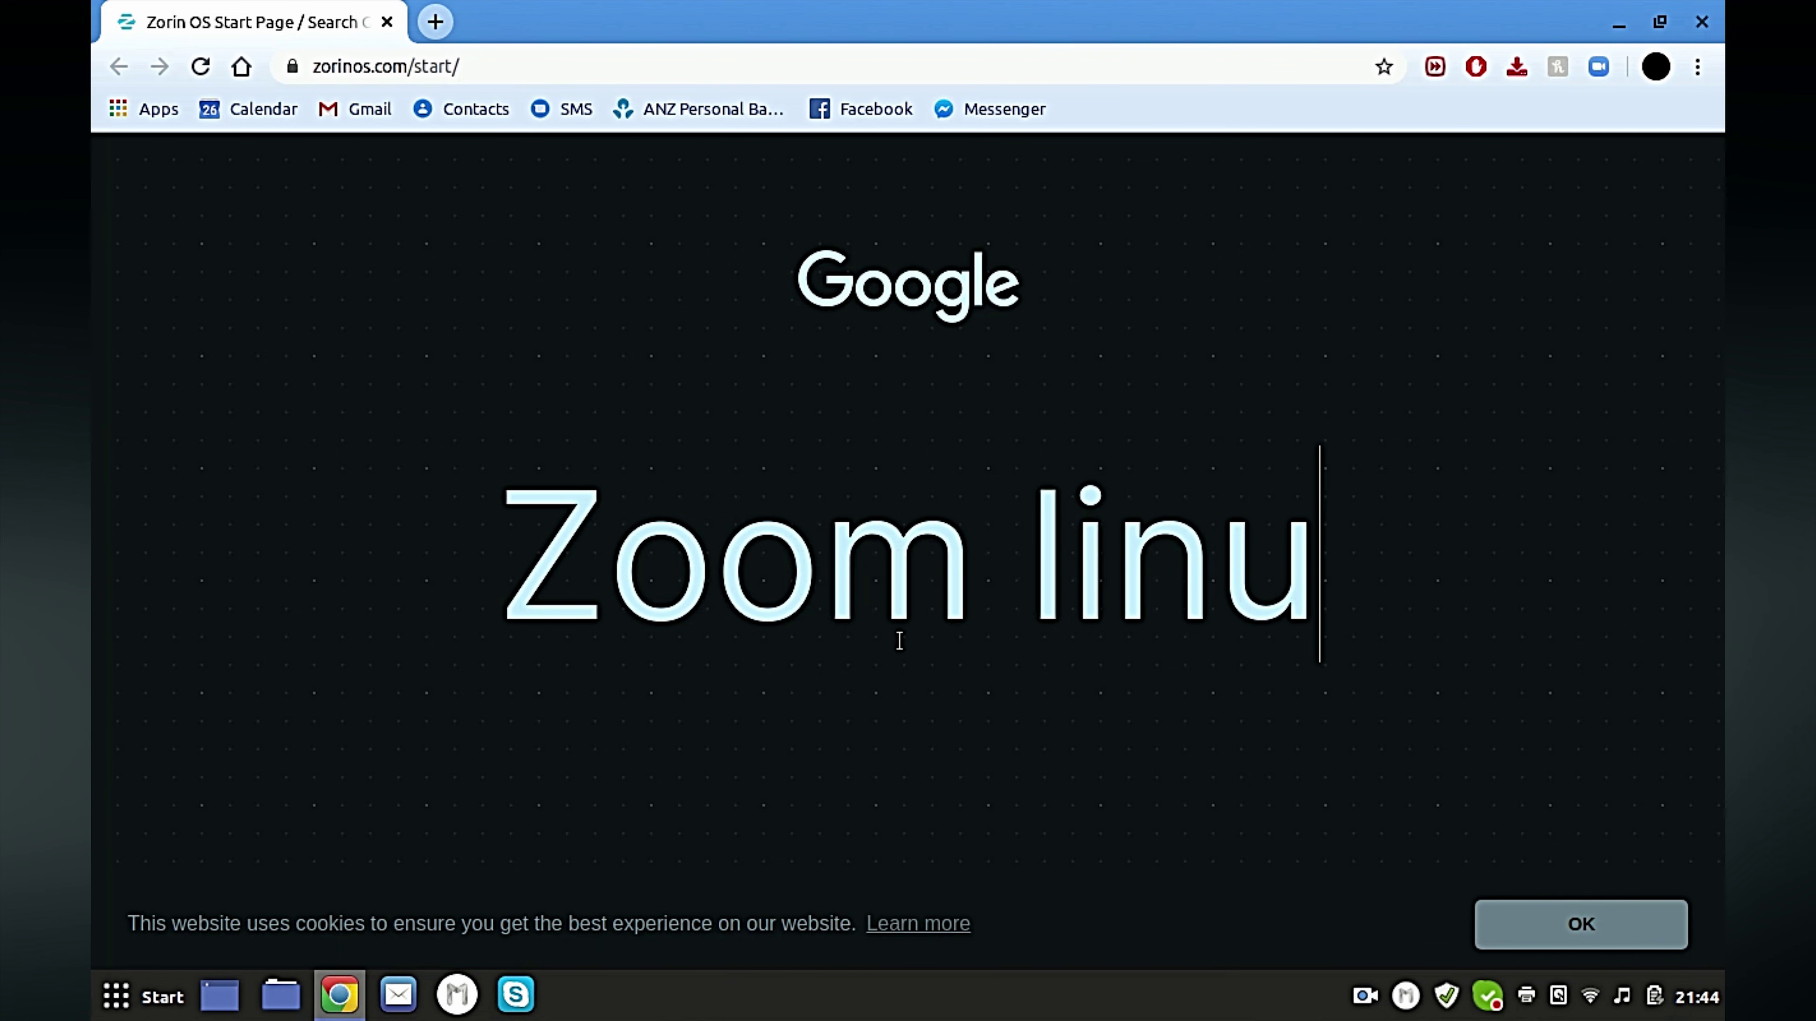
pyautogui.write('x')
pyautogui.press('Return')
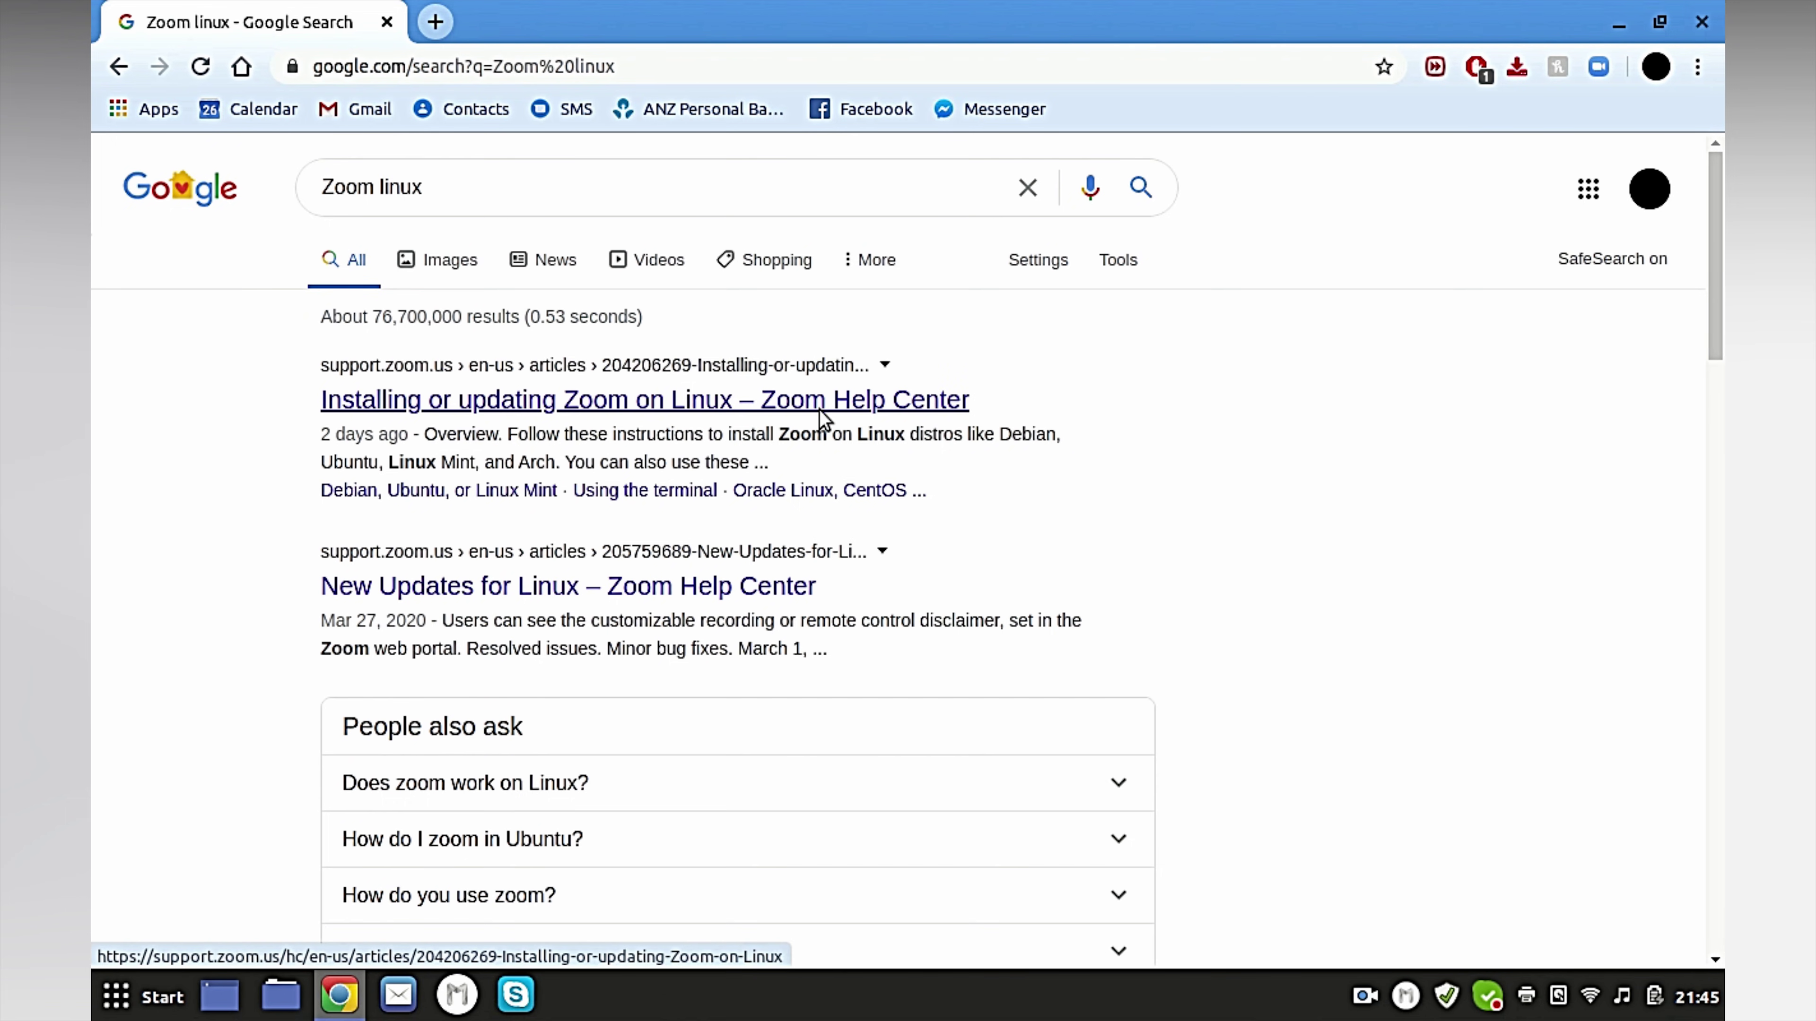
pyautogui.click(822, 417)
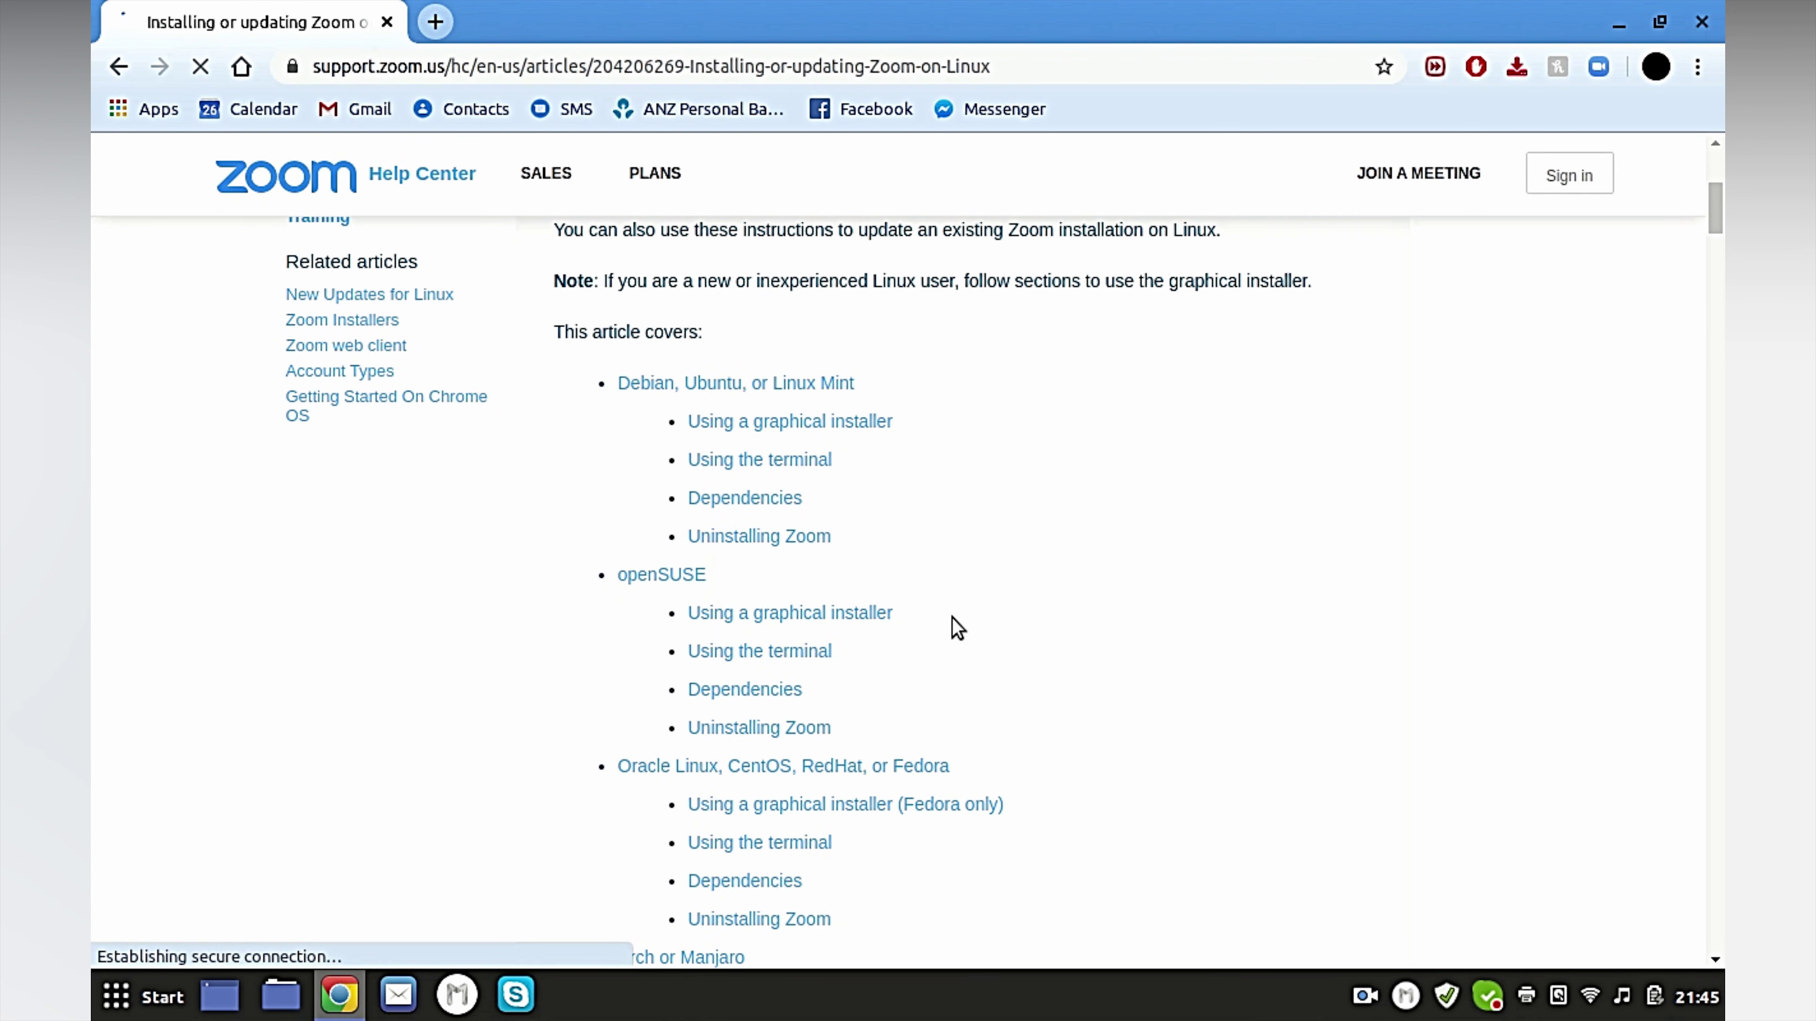
# - Go to the article's graphical installer section for Debian, Ubuntu, or Linux Mint and open the linked Download Center
pyautogui.scroll(-1, 799, 474)
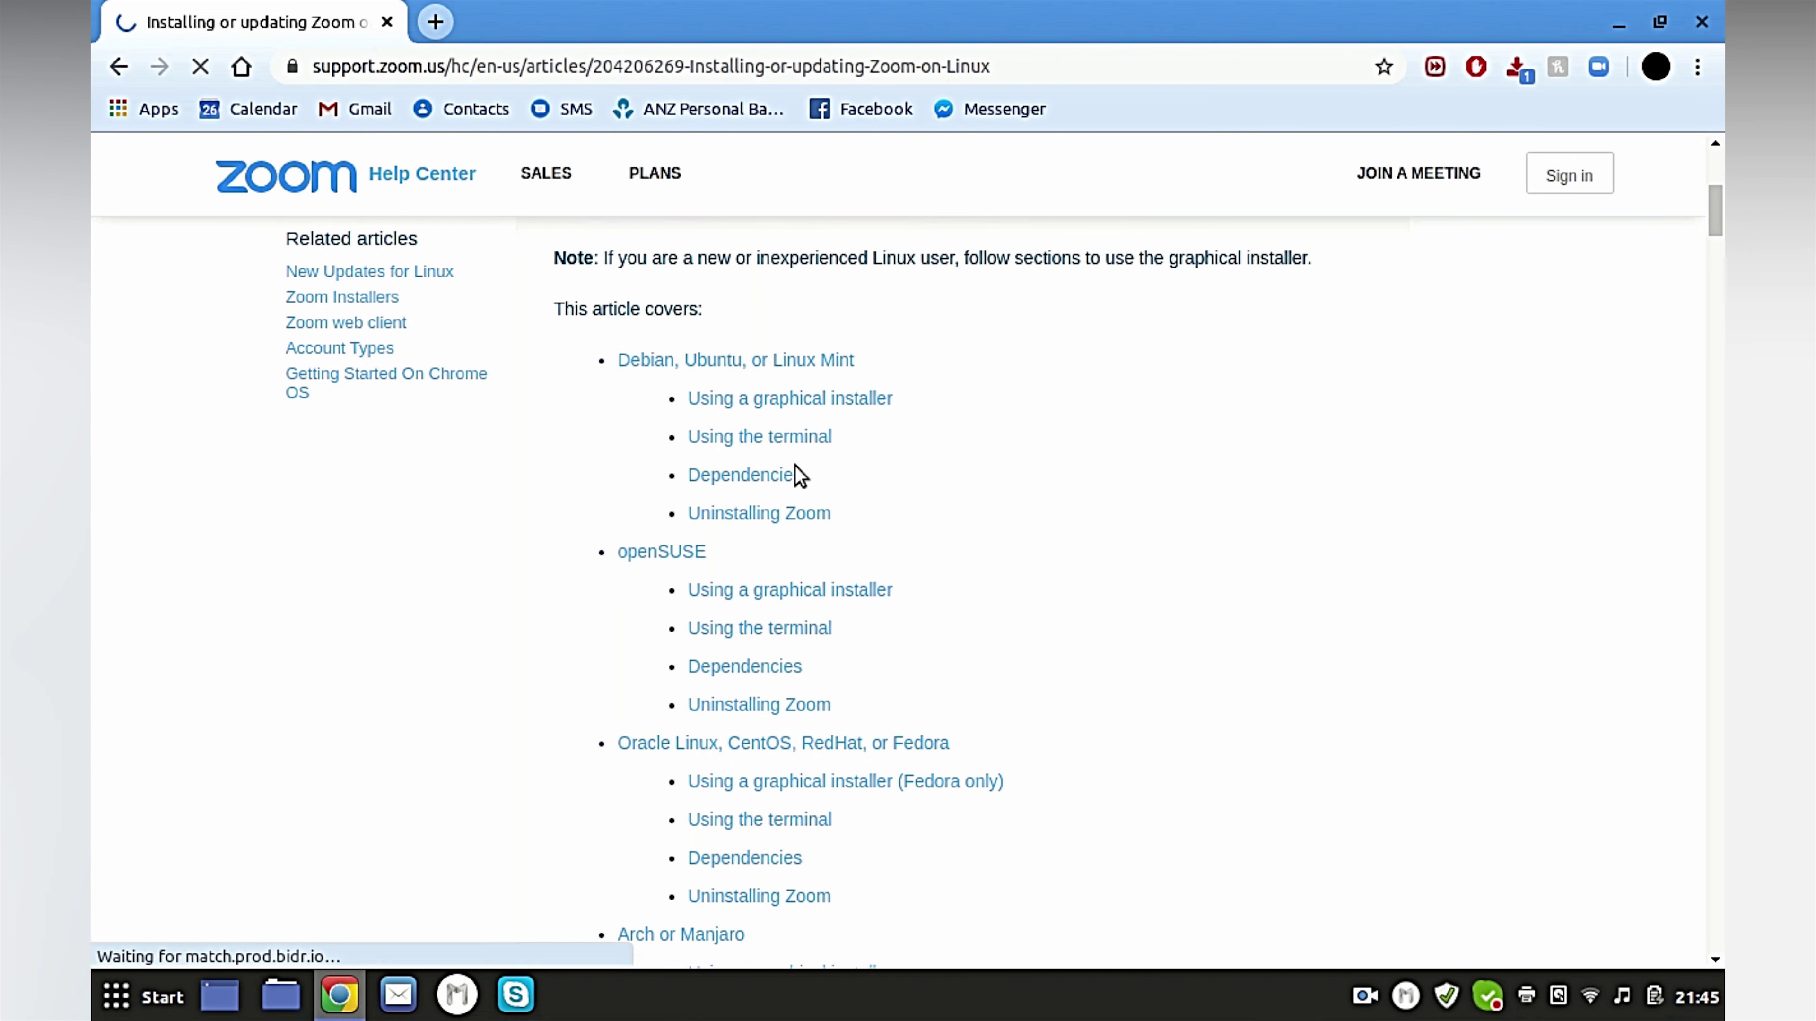
pyautogui.click(781, 399)
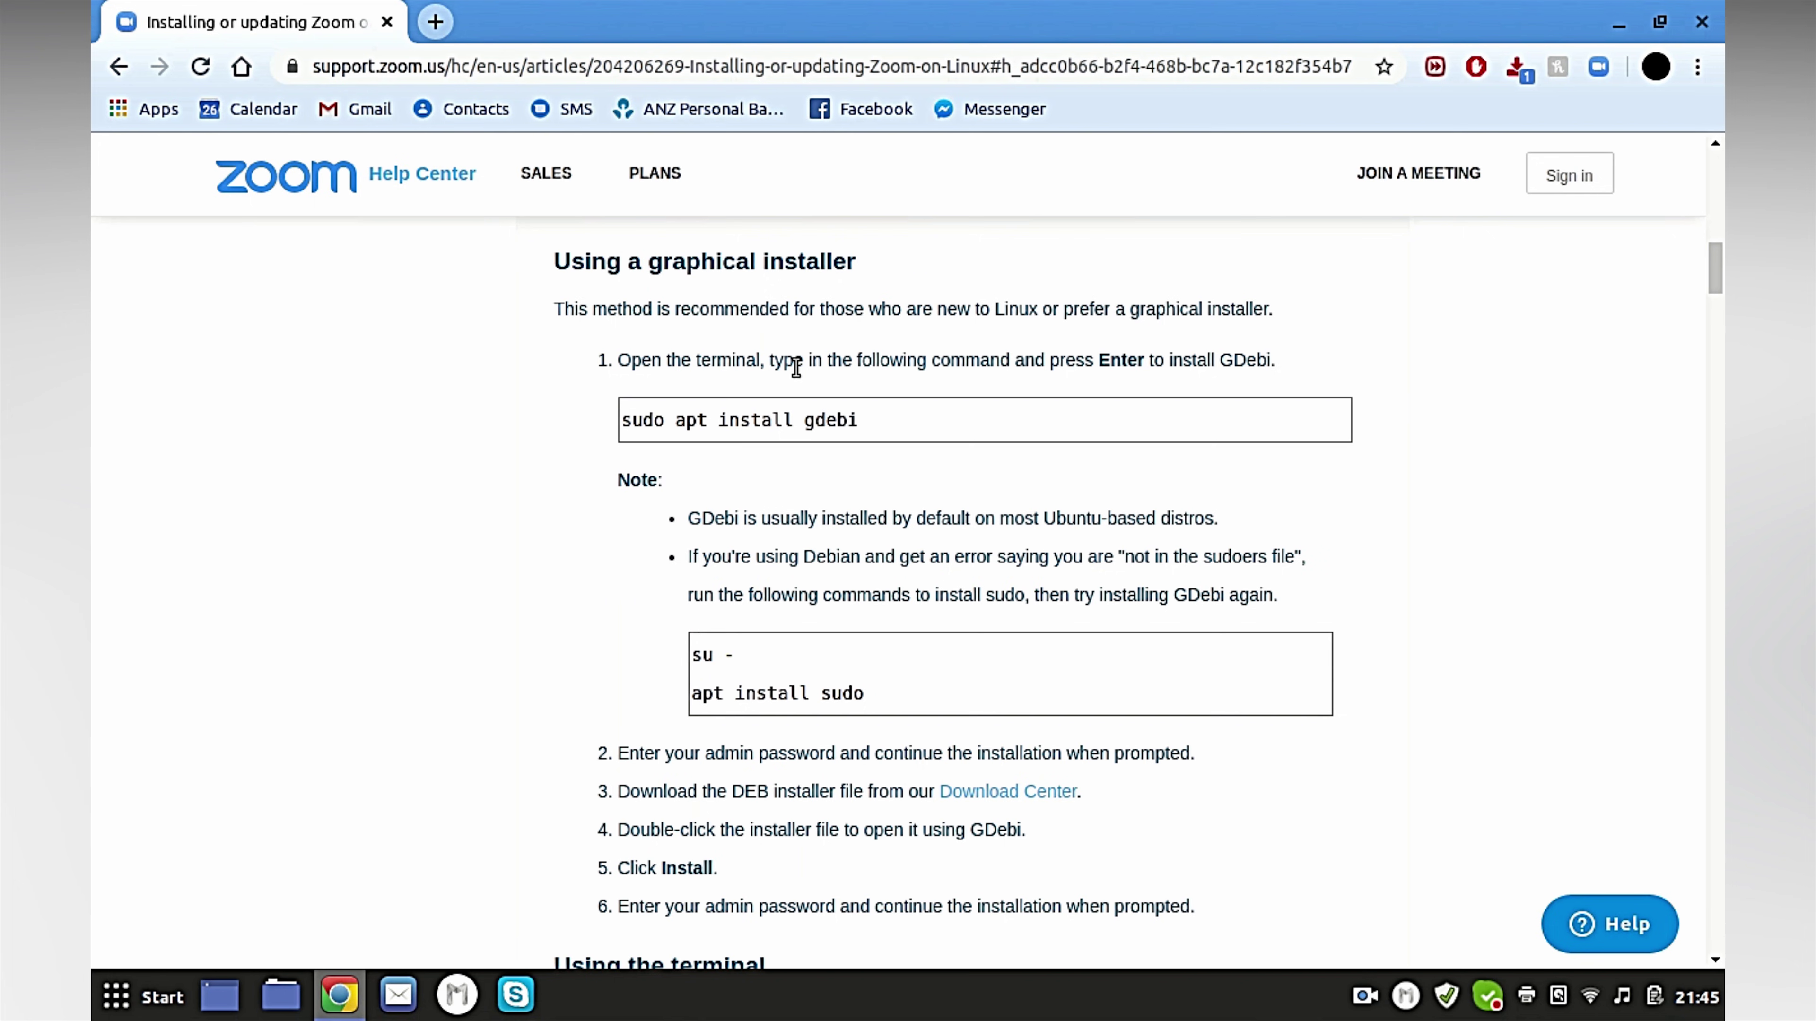
pyautogui.scroll(-2, 954, 604)
pyautogui.click(974, 615)
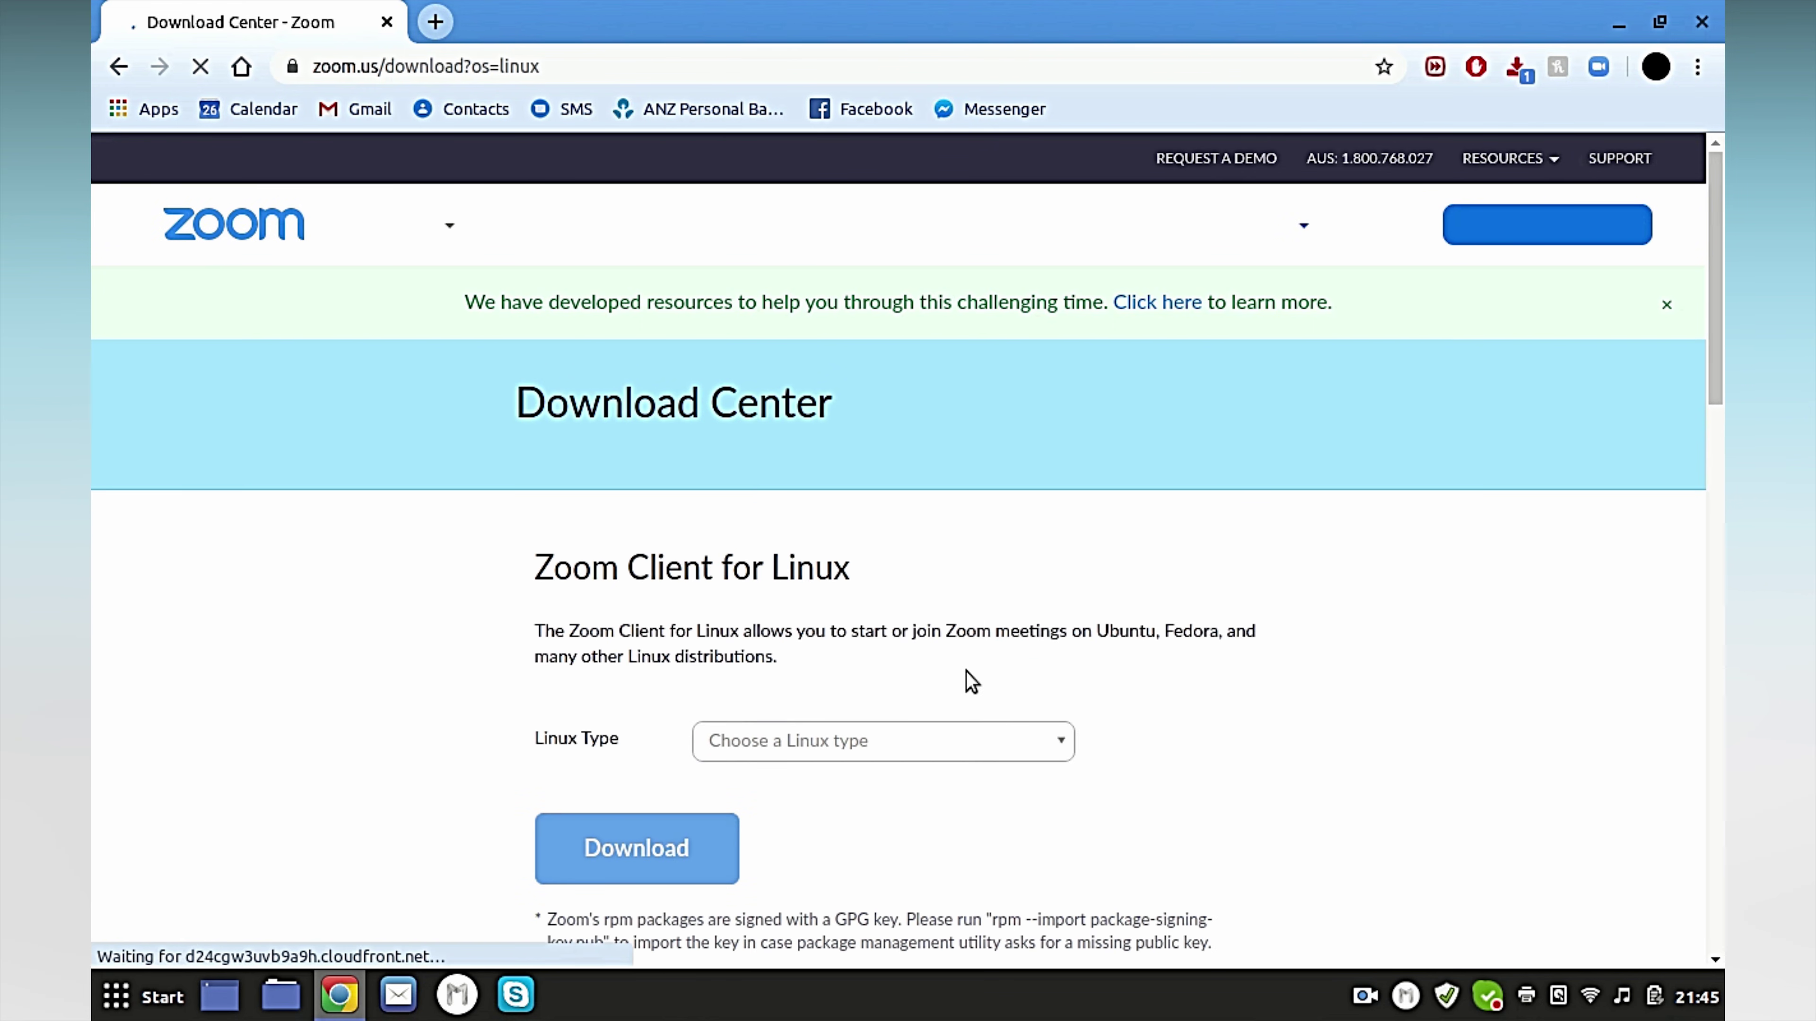
# - Choose Mint as the Linux type and 64 bit as the OS architecture for the Zoom client
pyautogui.click(943, 754)
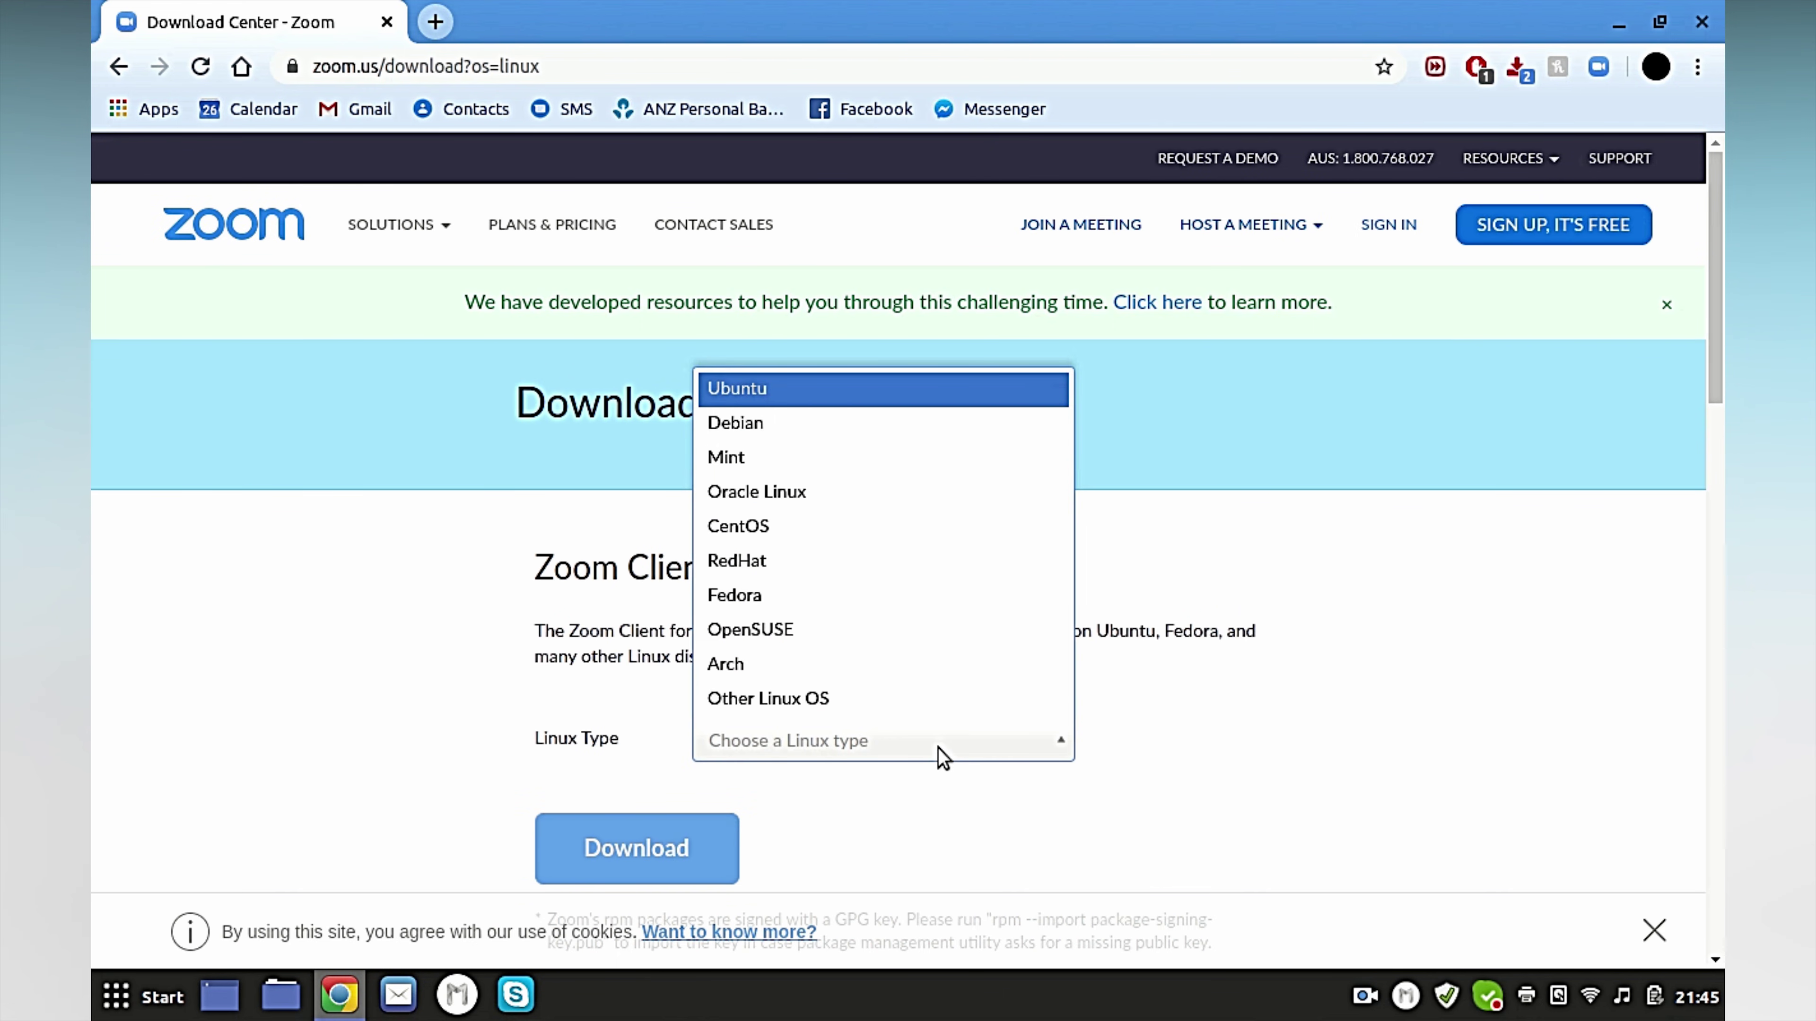
pyautogui.click(822, 457)
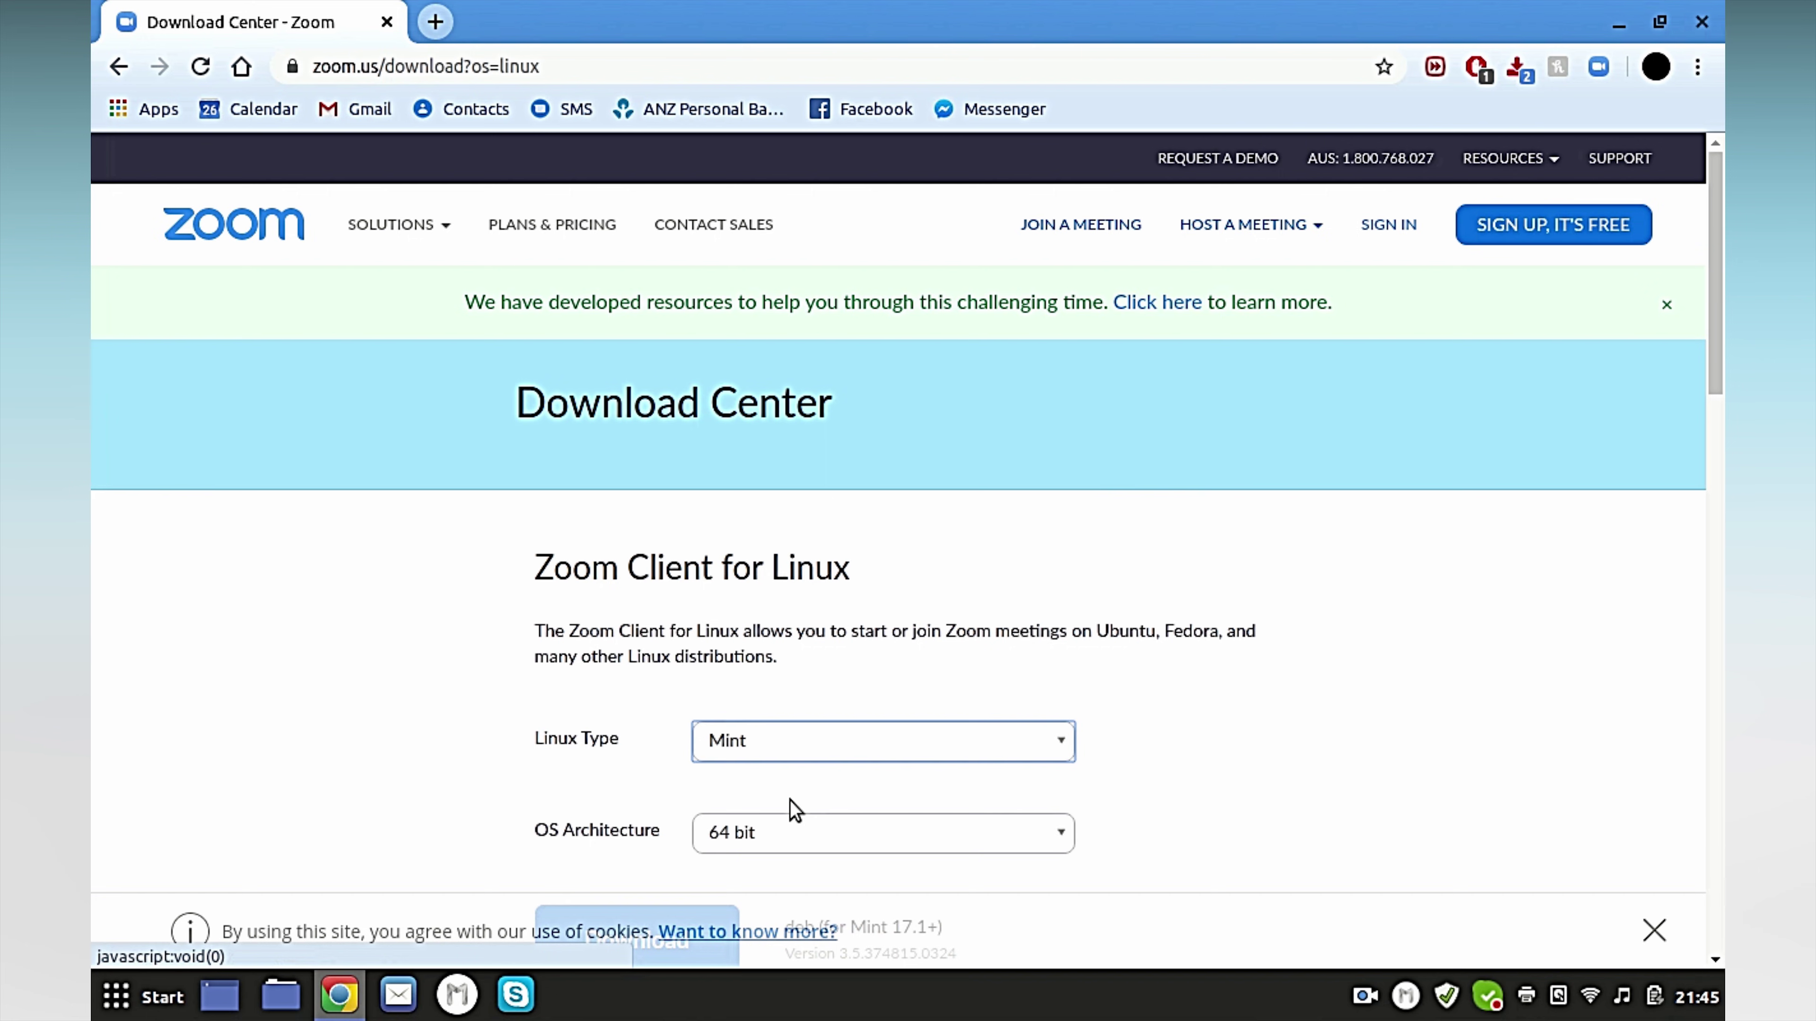
pyautogui.click(793, 833)
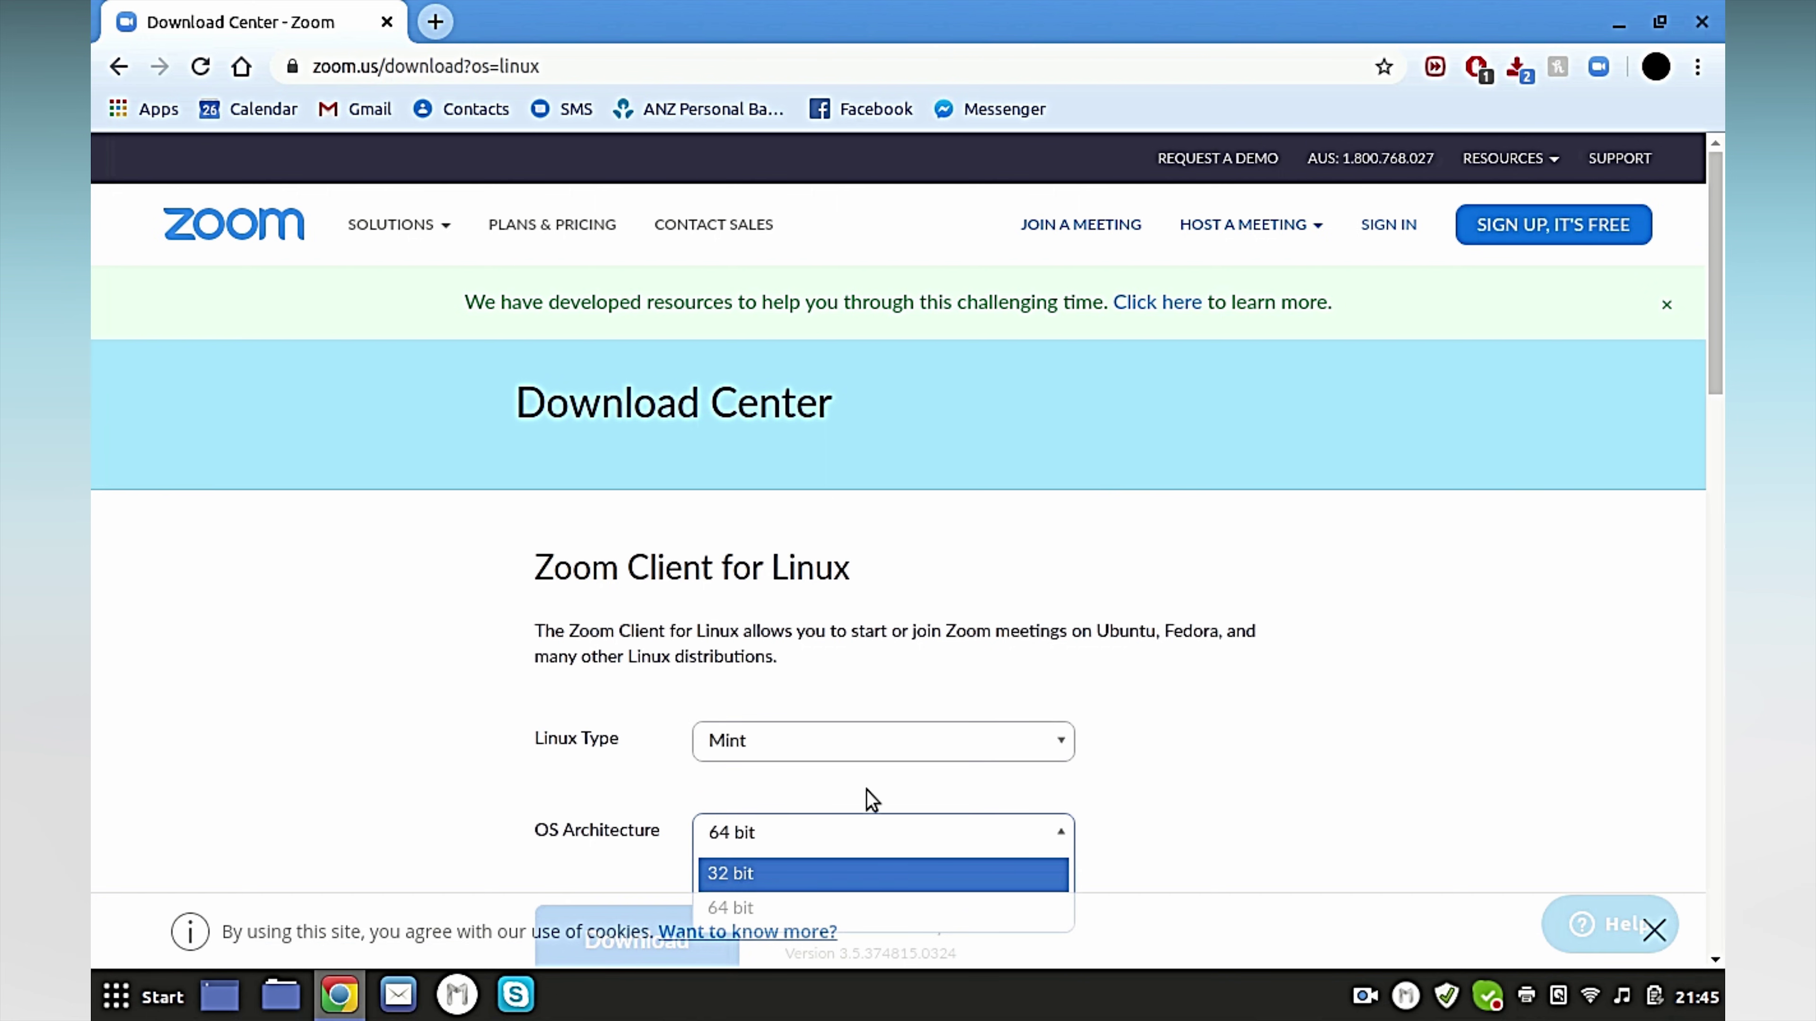
pyautogui.scroll(-6, 887, 773)
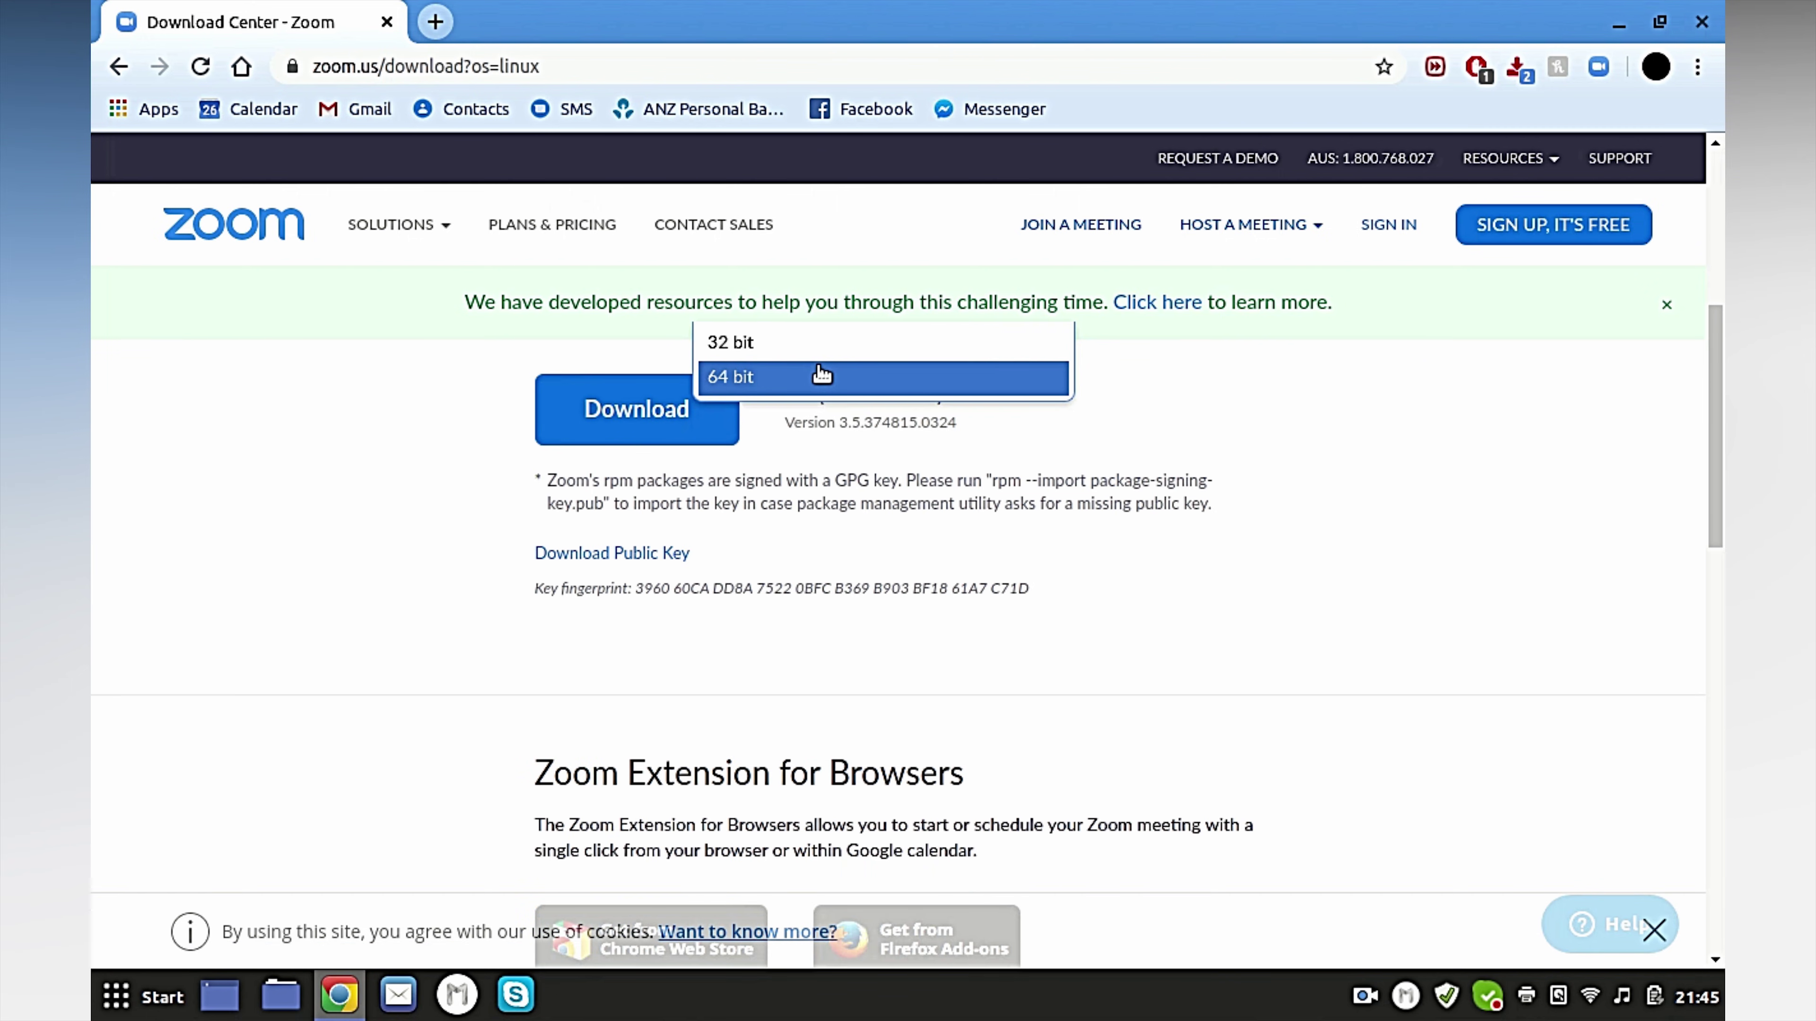
pyautogui.click(821, 373)
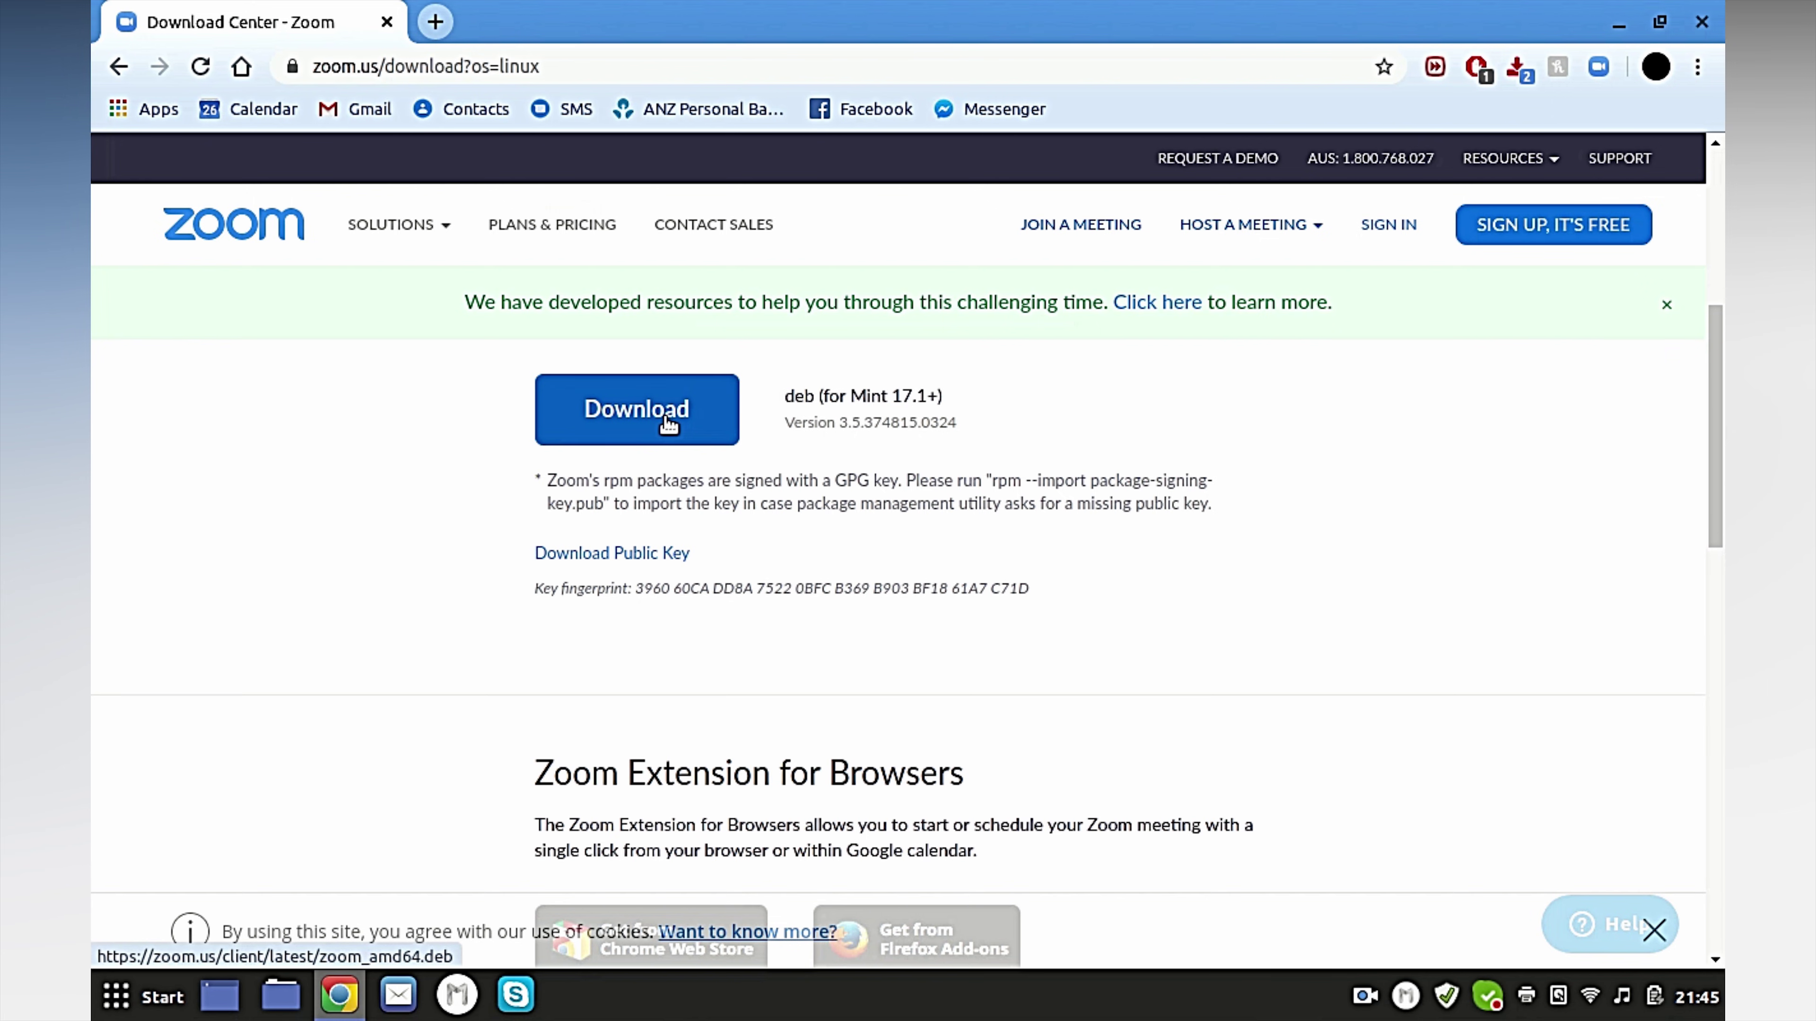
pyautogui.scroll(-2, 929, 572)
pyautogui.scroll(4, 828, 591)
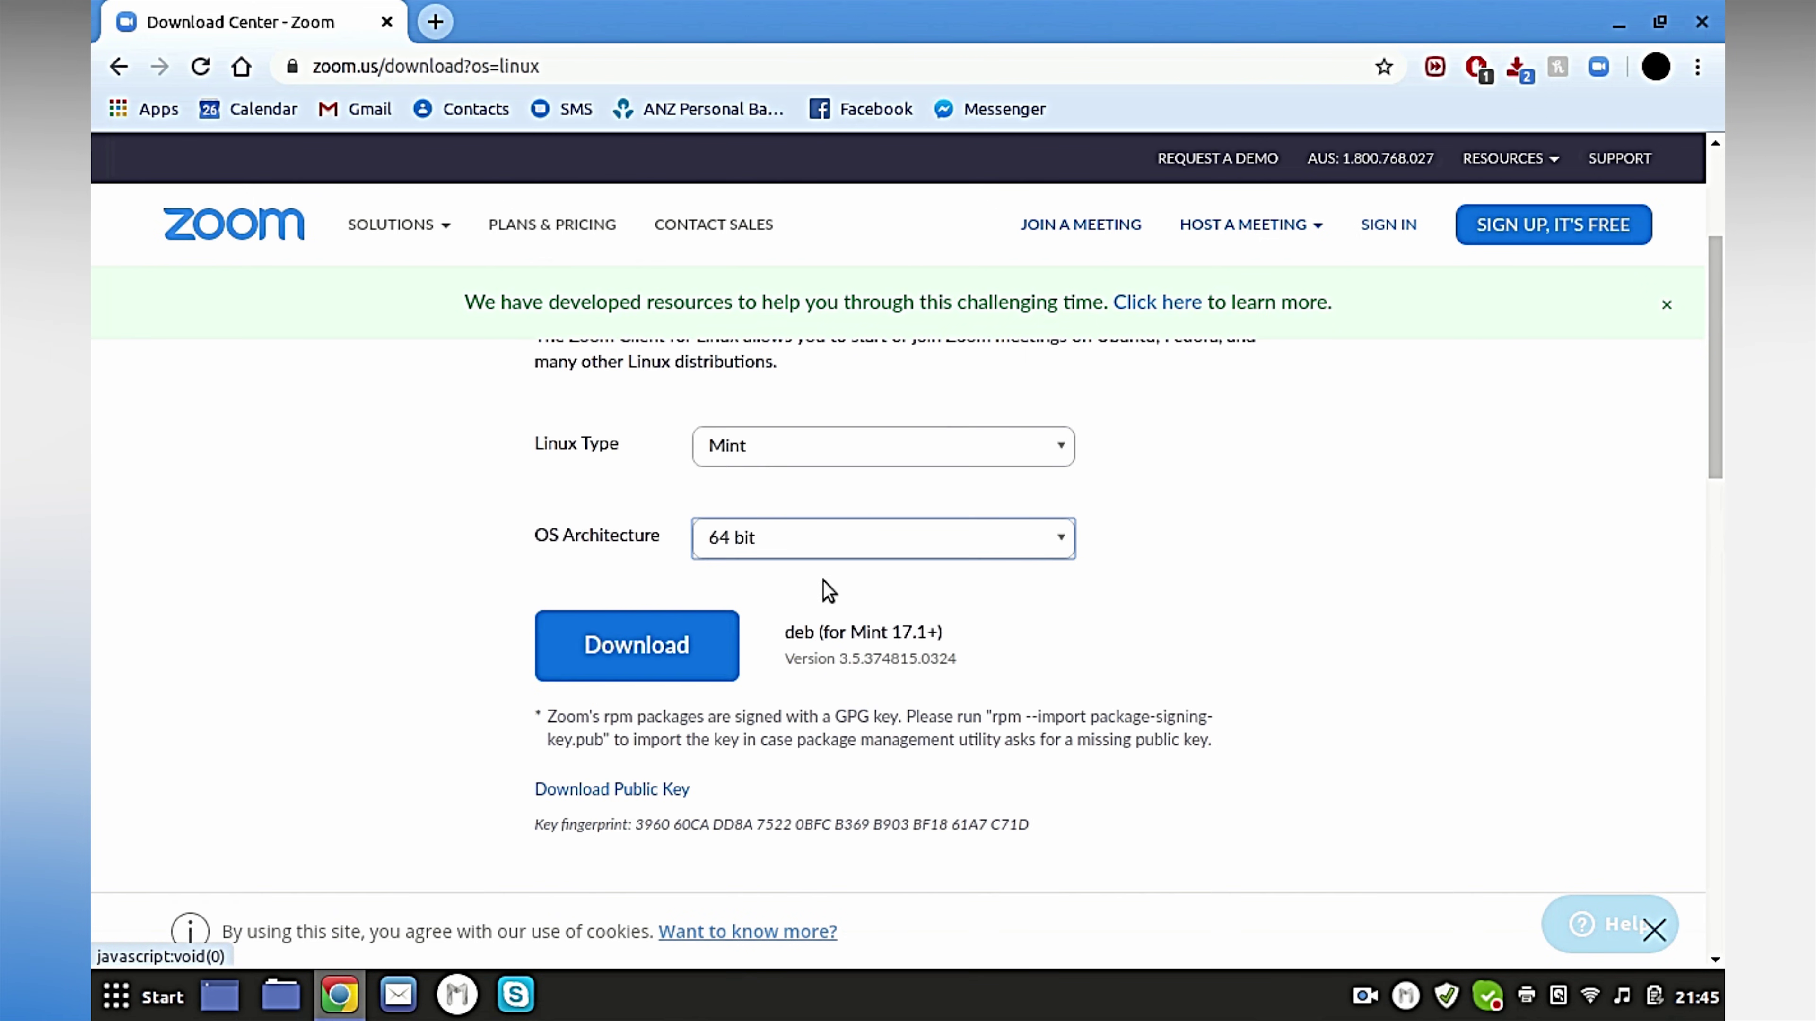
# - Download the Zoom package as zoom_amd64.deb into the Downloads folder and close the browser
pyautogui.click(781, 596)
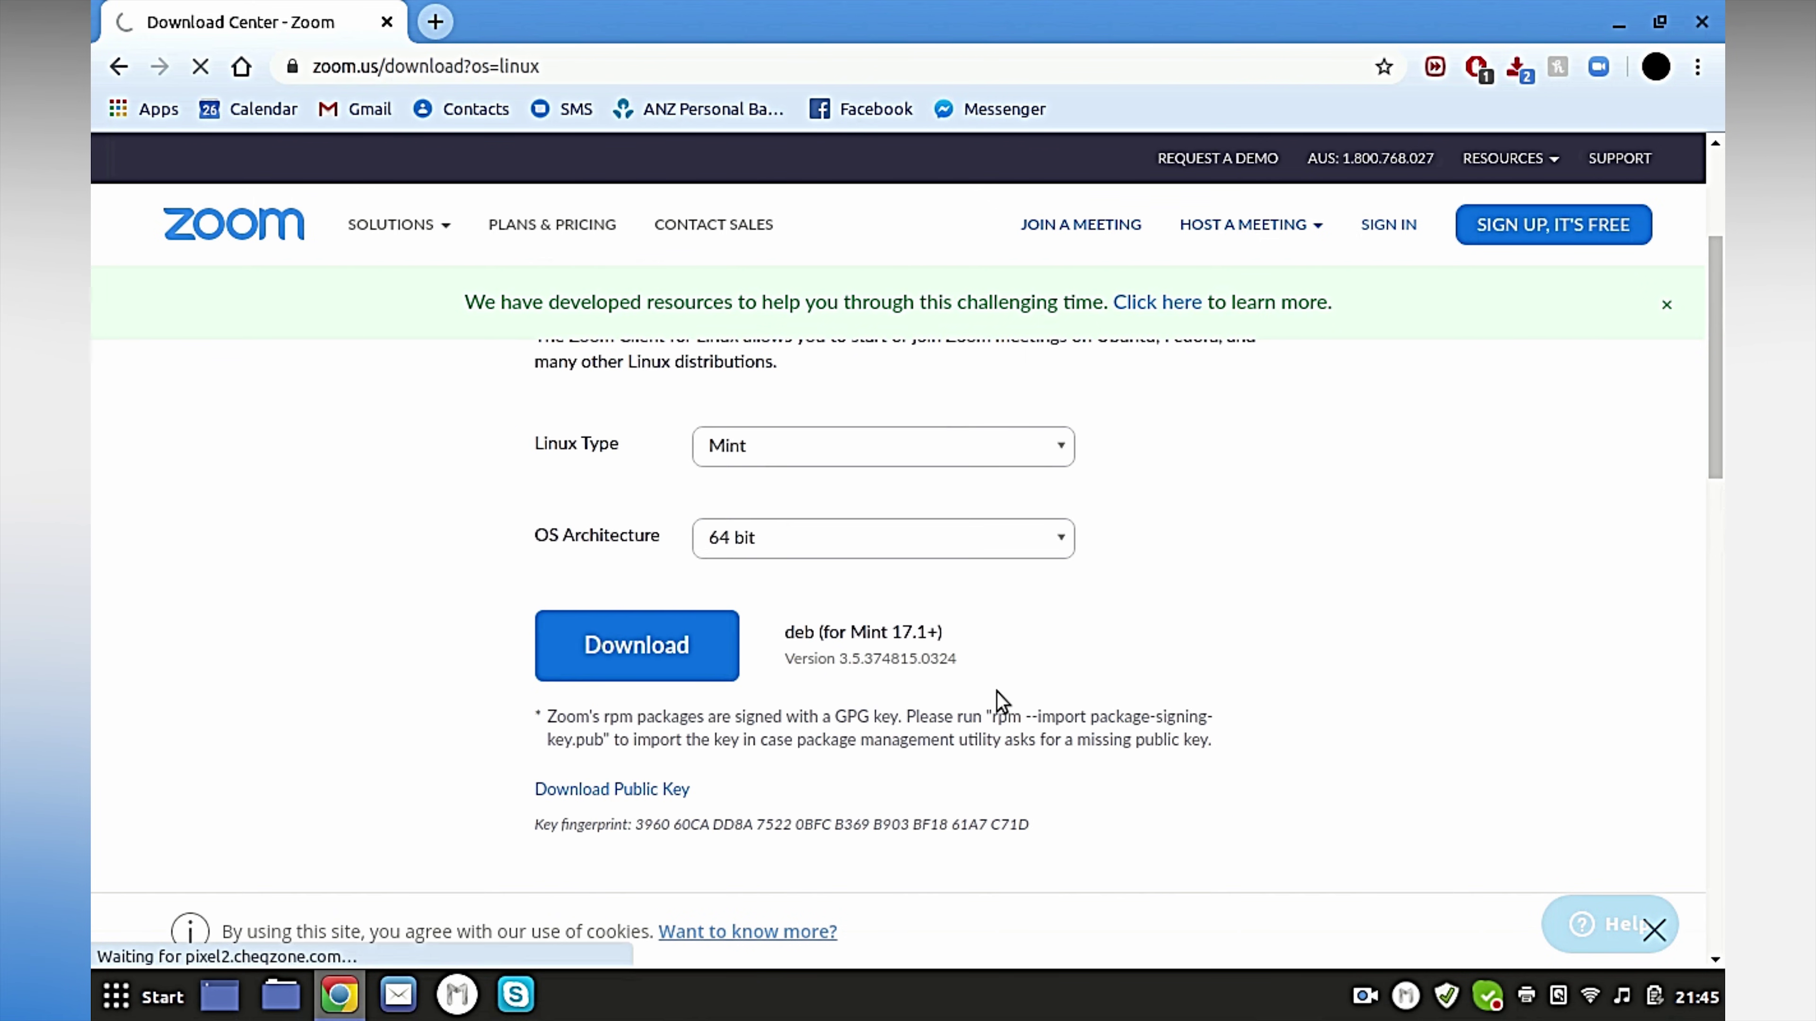
pyautogui.scroll(-4, 997, 693)
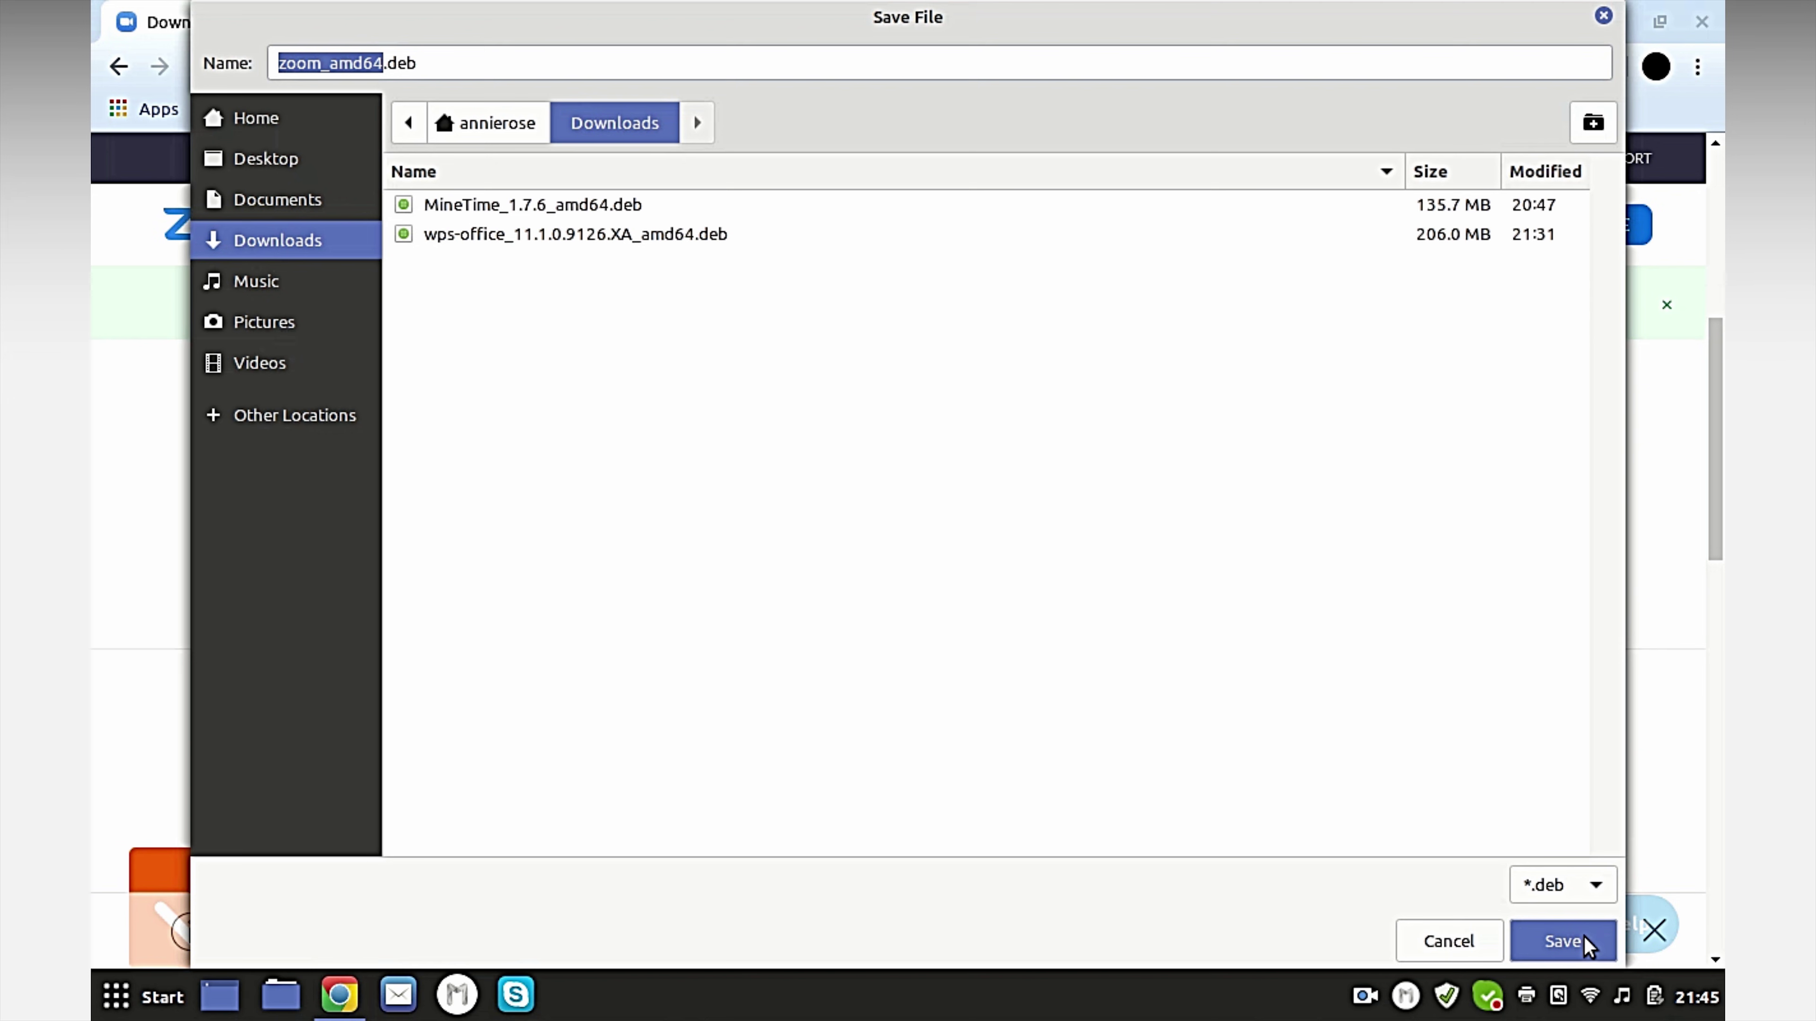
pyautogui.click(1583, 935)
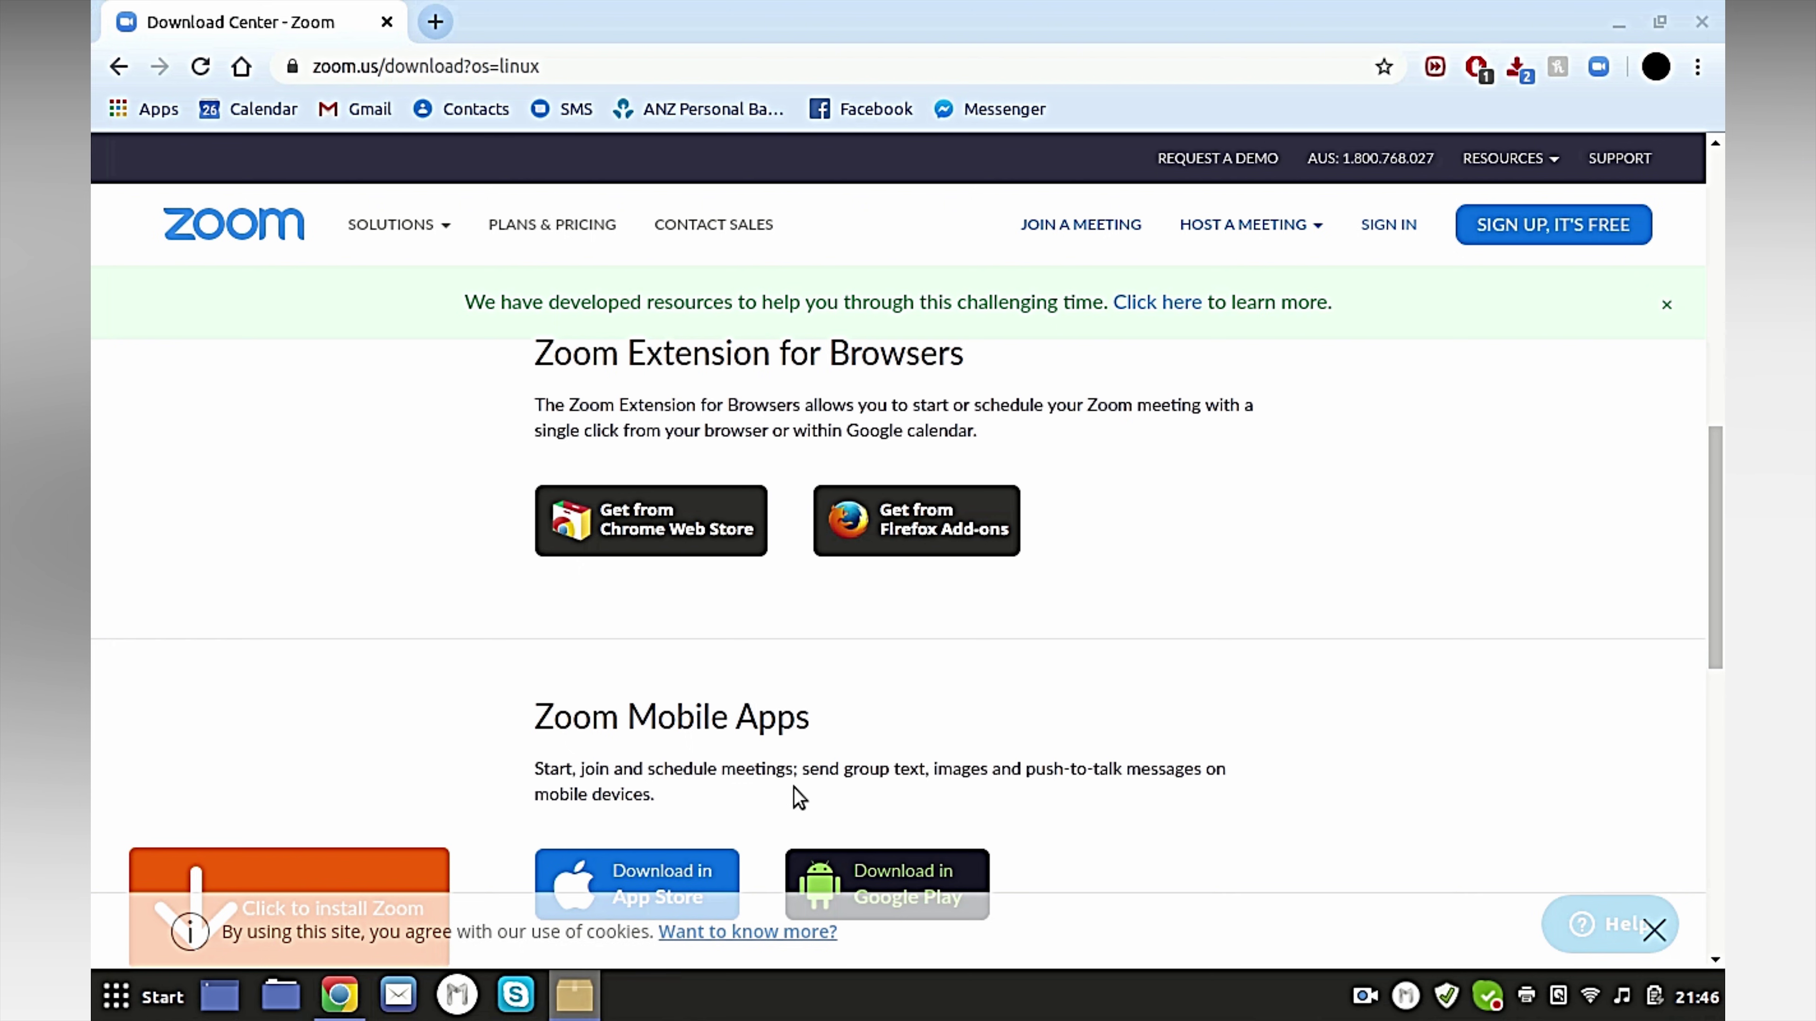
pyautogui.click(1704, 25)
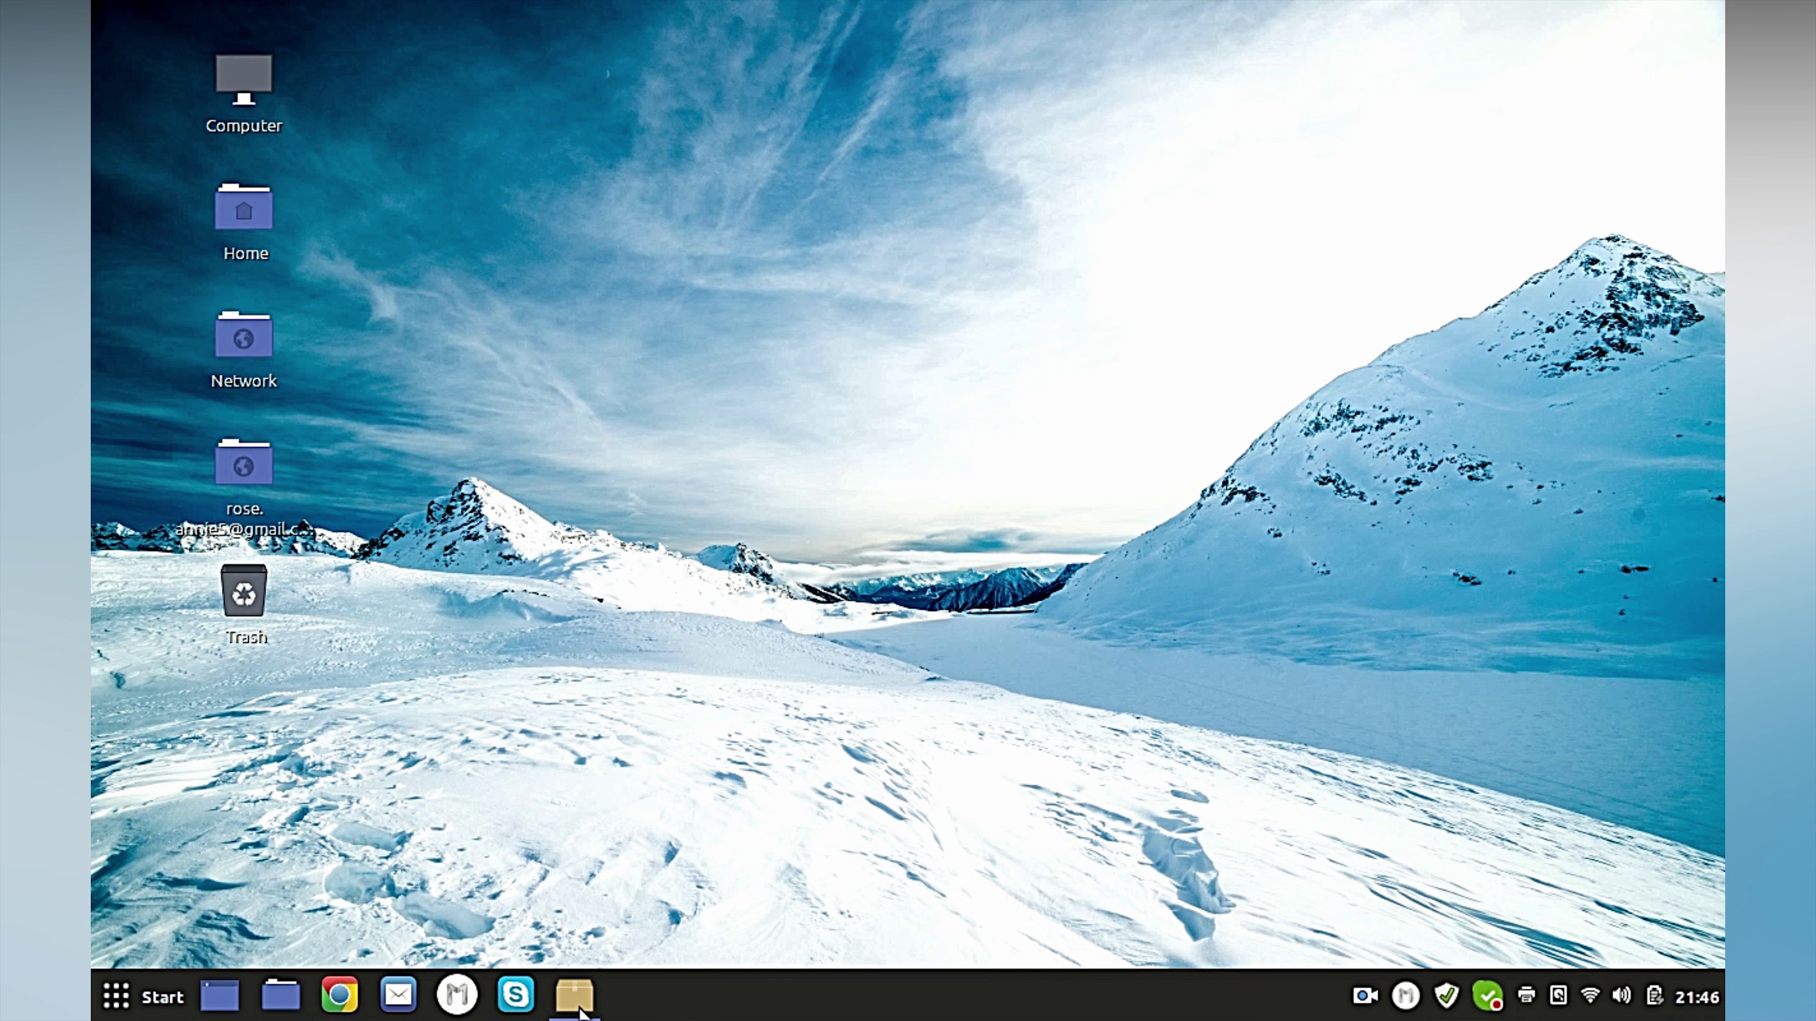
# - Open zoom_amd64.deb from the Downloads folder in the package installer and maximize the installer window
pyautogui.moveTo(583, 1000)
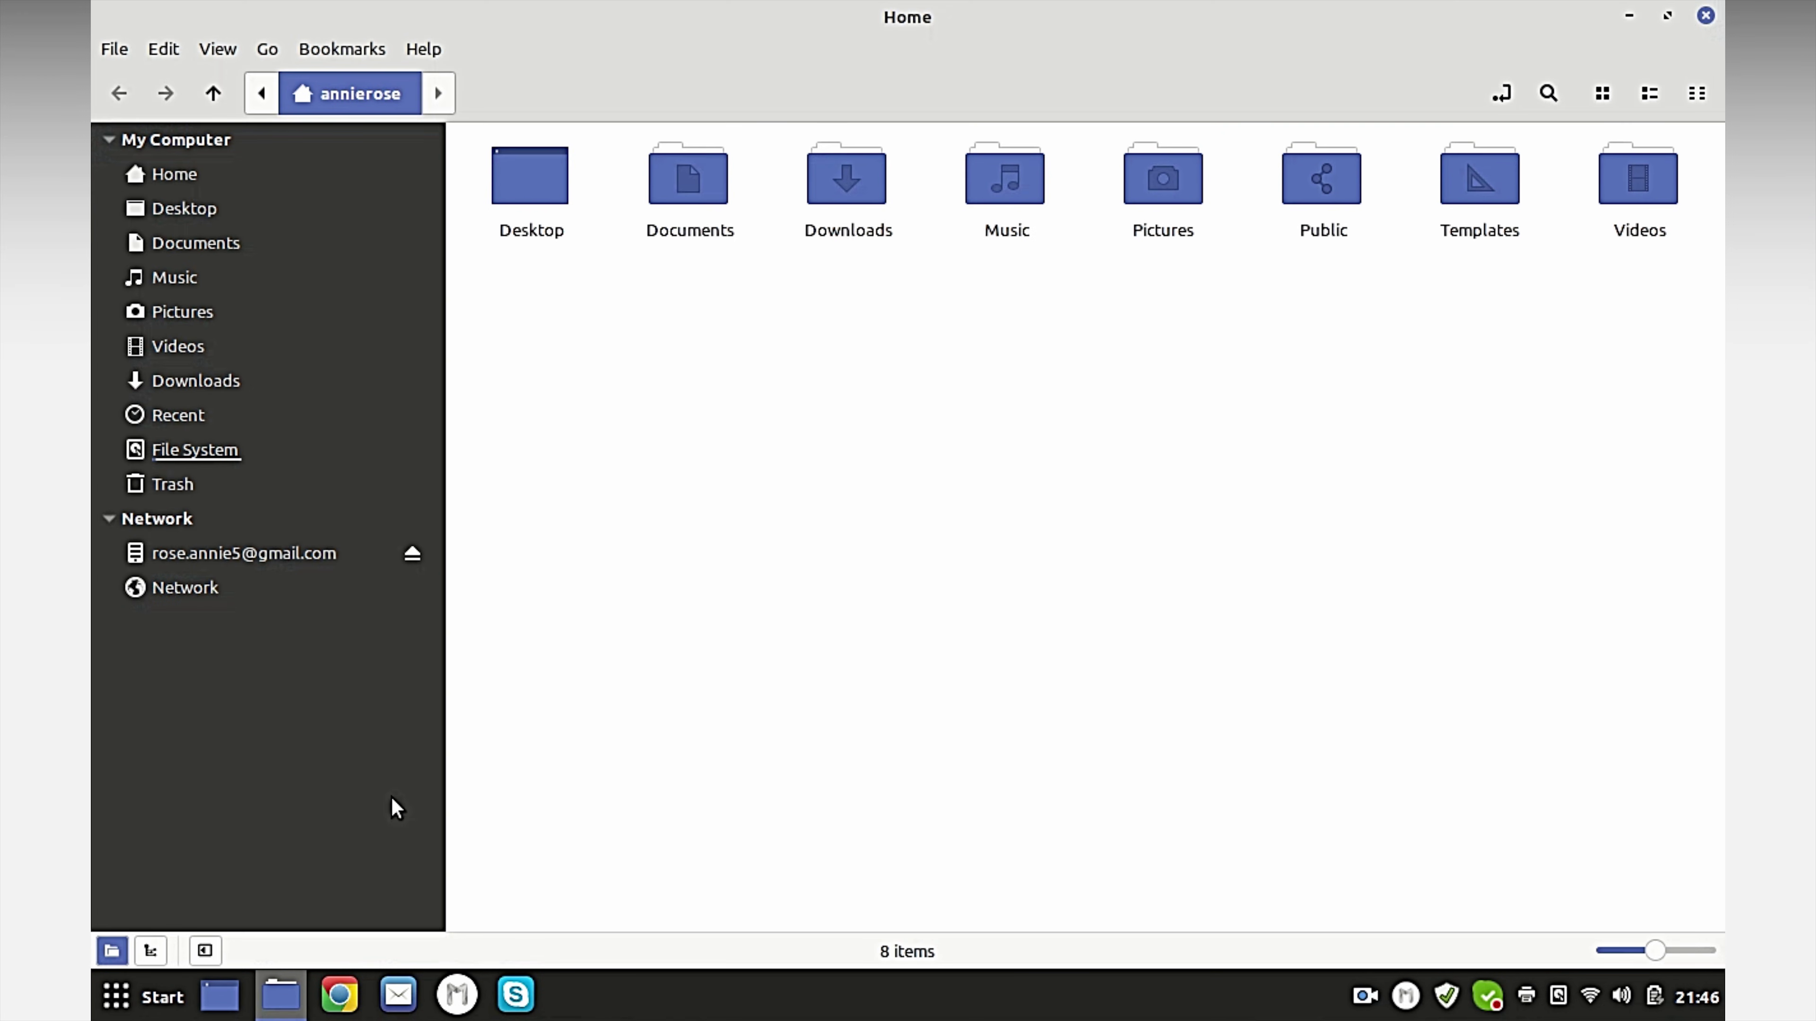
pyautogui.click(289, 390)
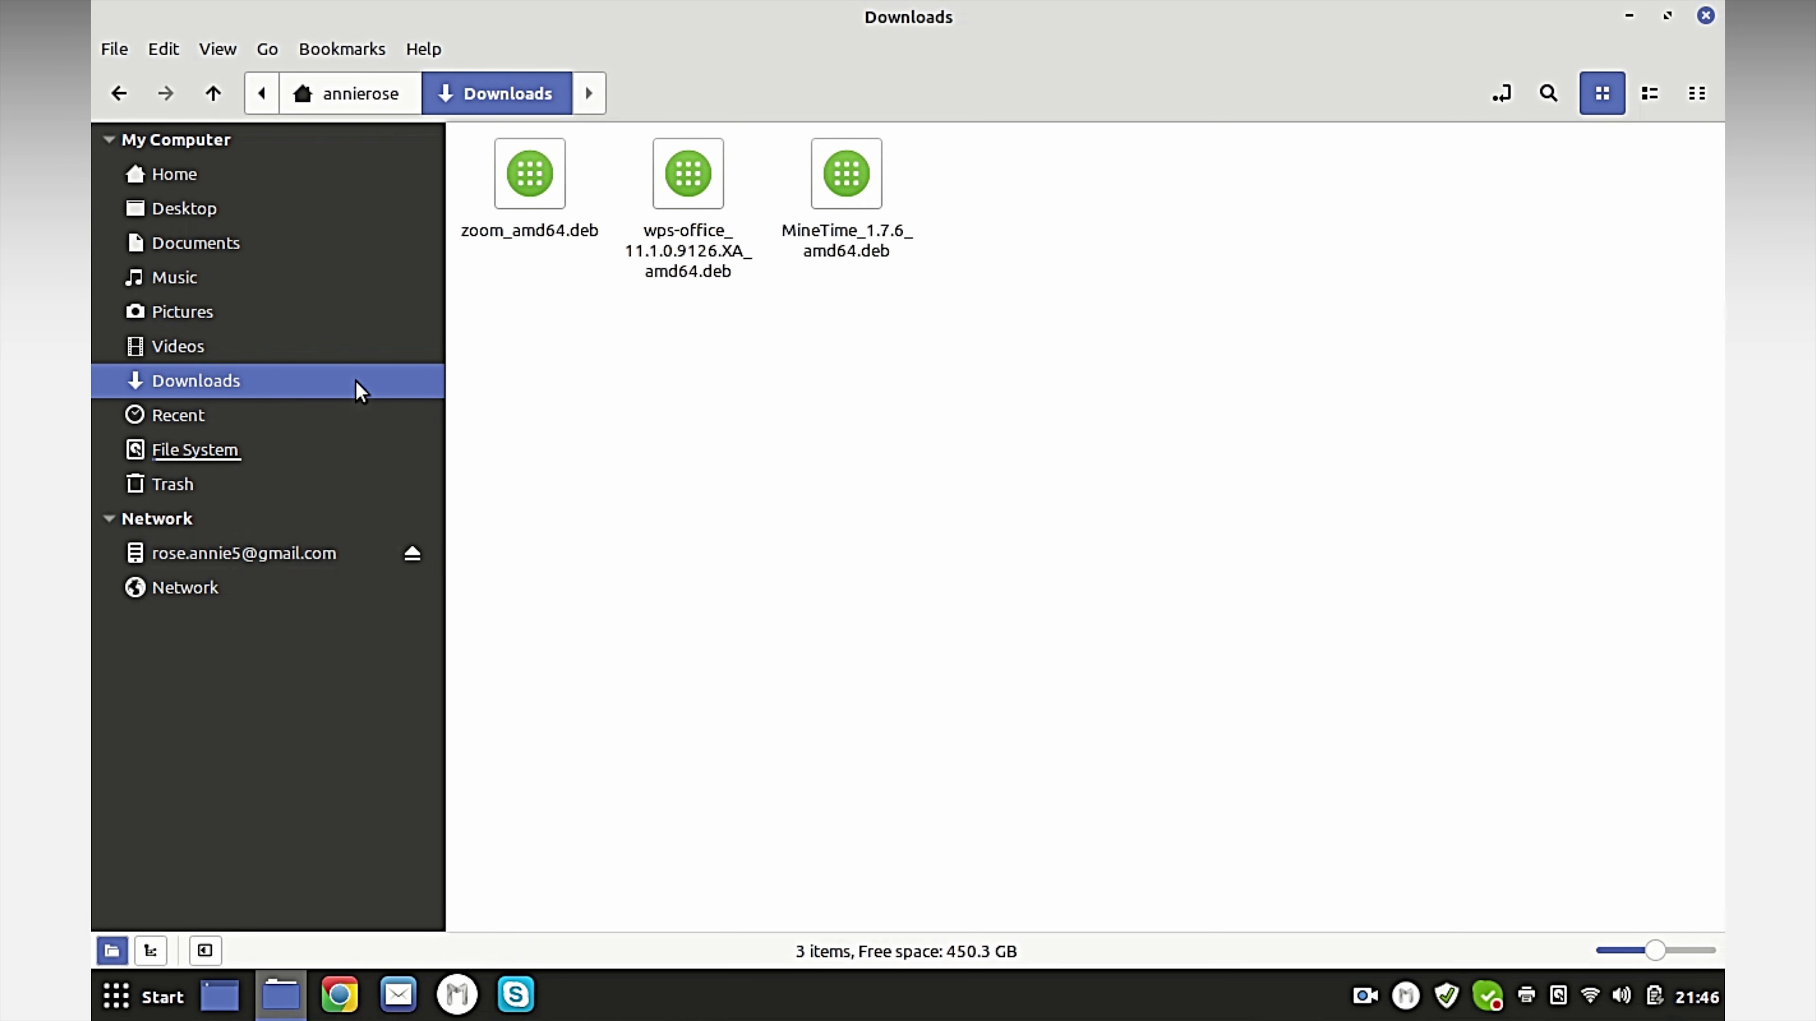
pyautogui.doubleClick(529, 207)
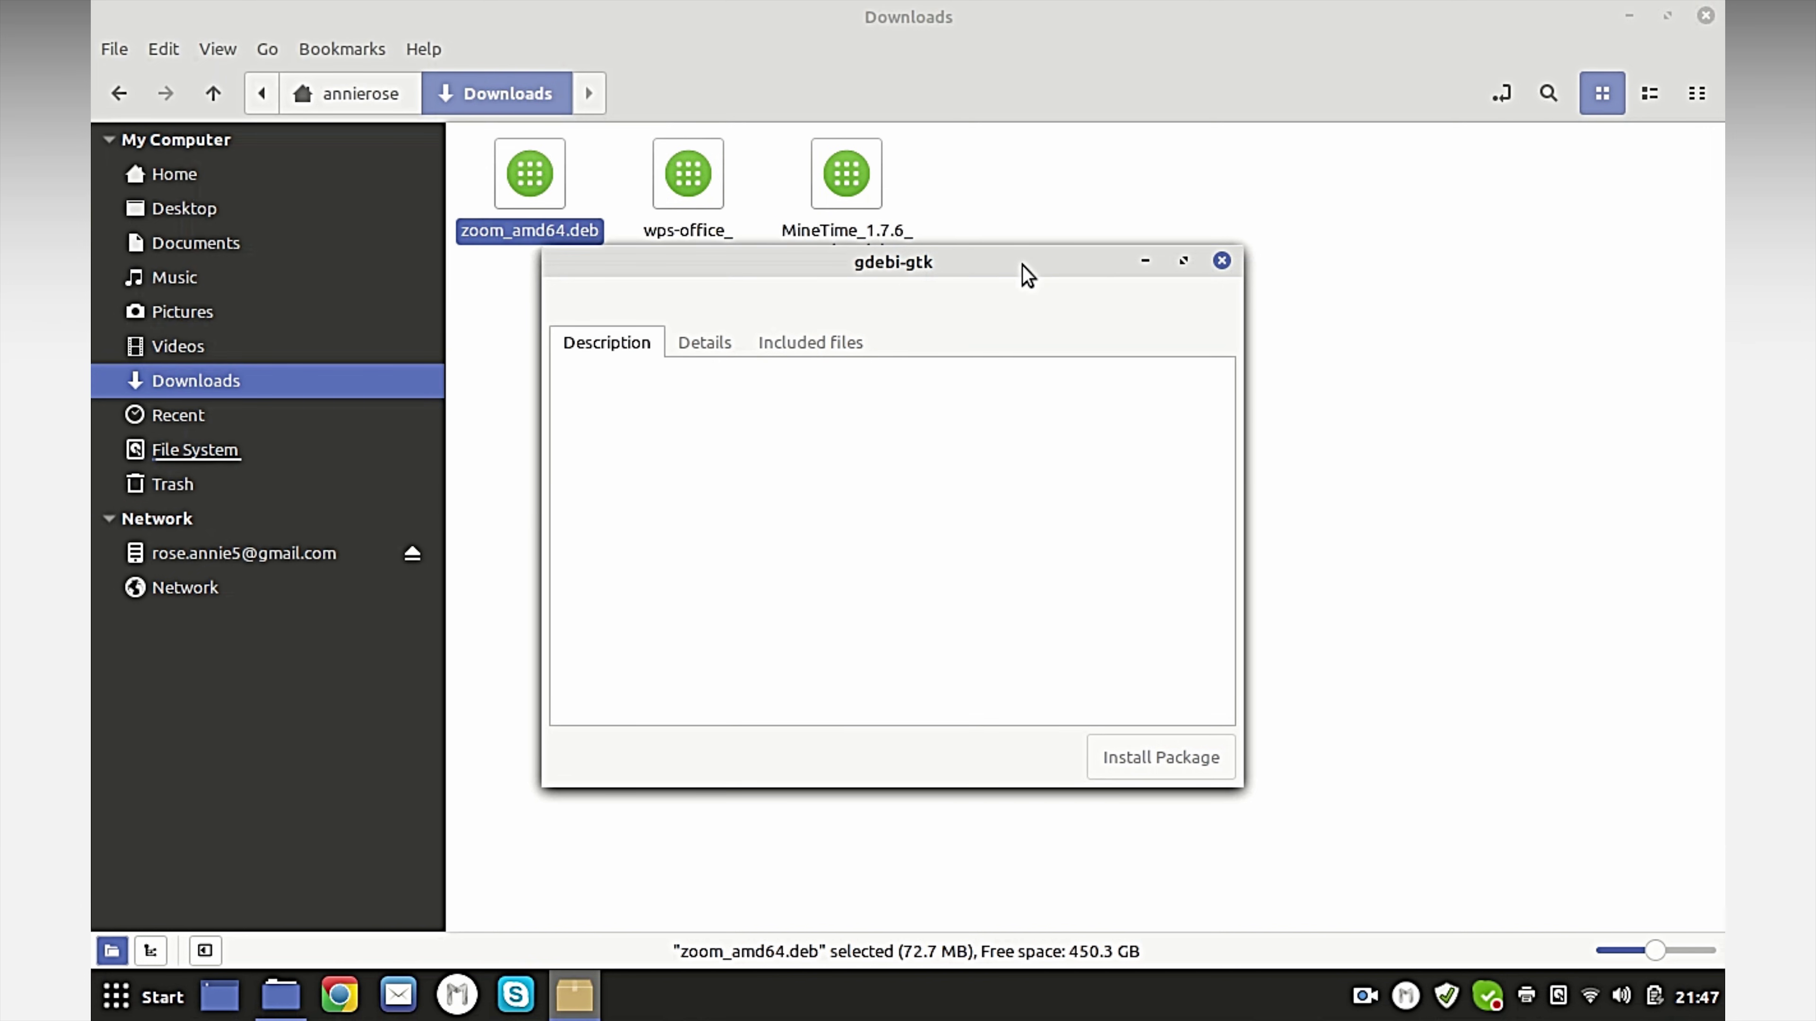
pyautogui.doubleClick(1022, 265)
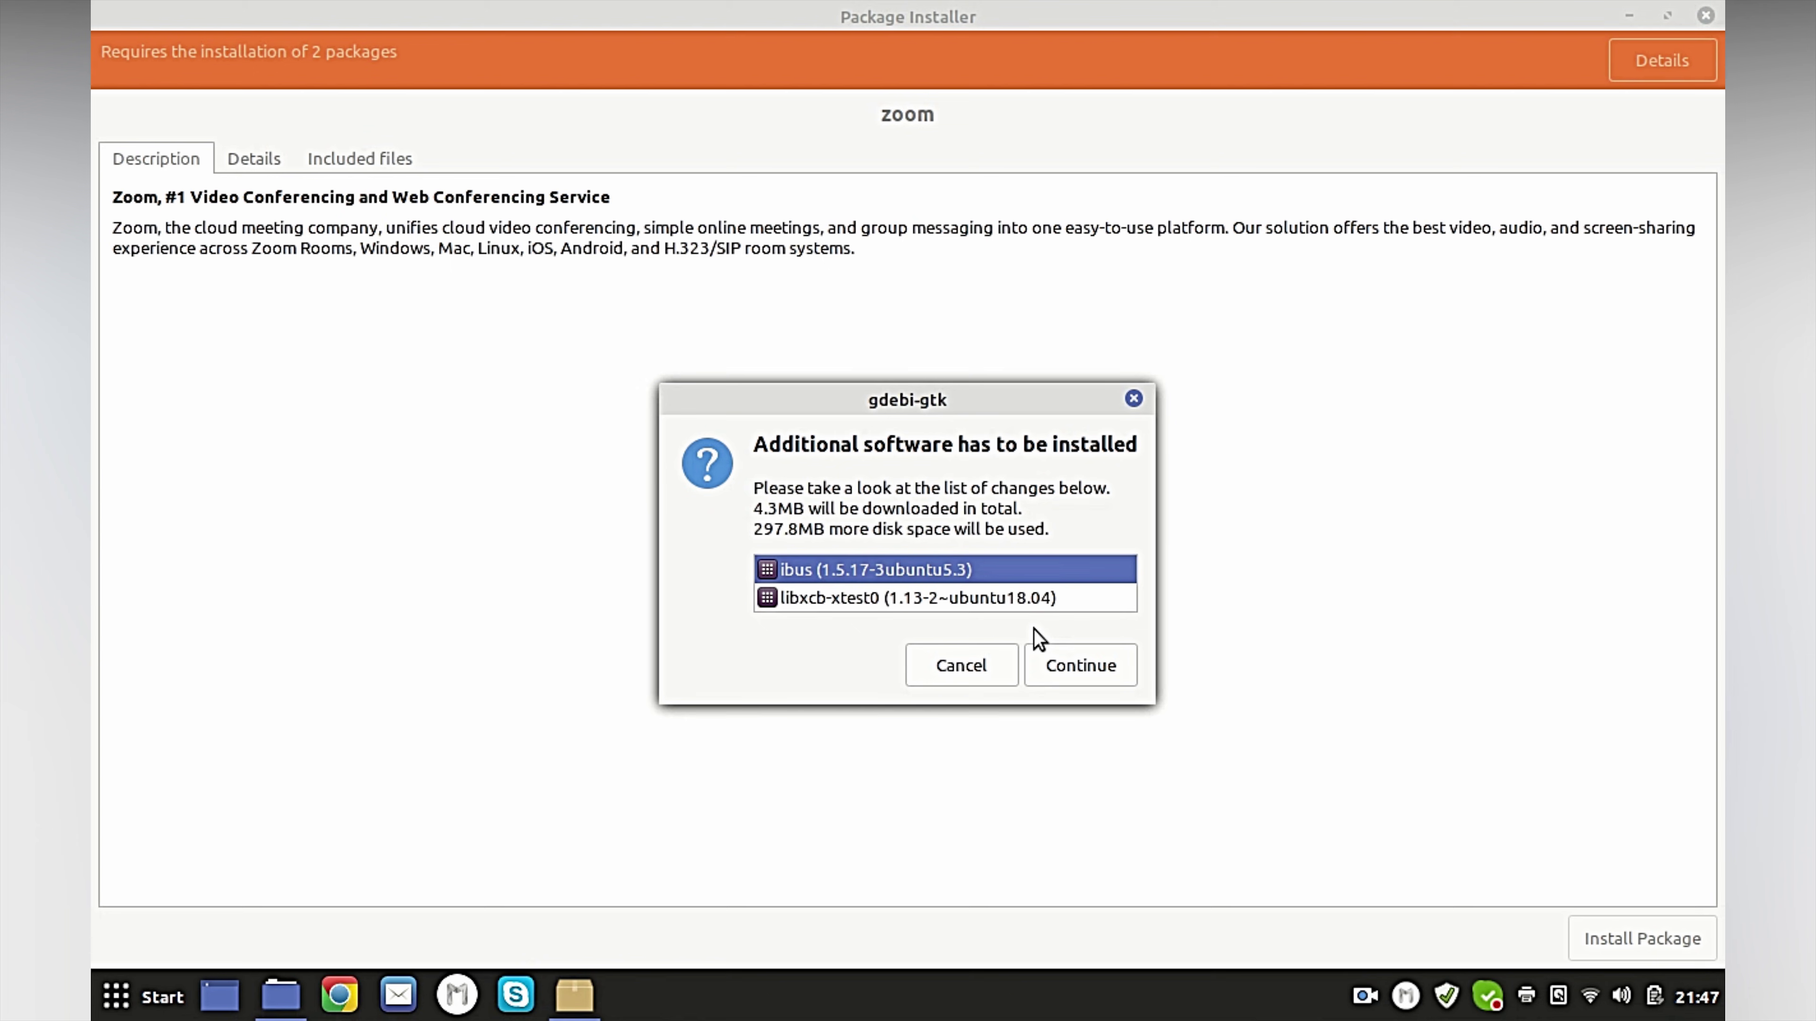
# - Accept the additional ibus and libxcb-xtest0 packages, authenticate the installation with the account password, and expand the progress details
pyautogui.click(1056, 661)
pyautogui.write('••')
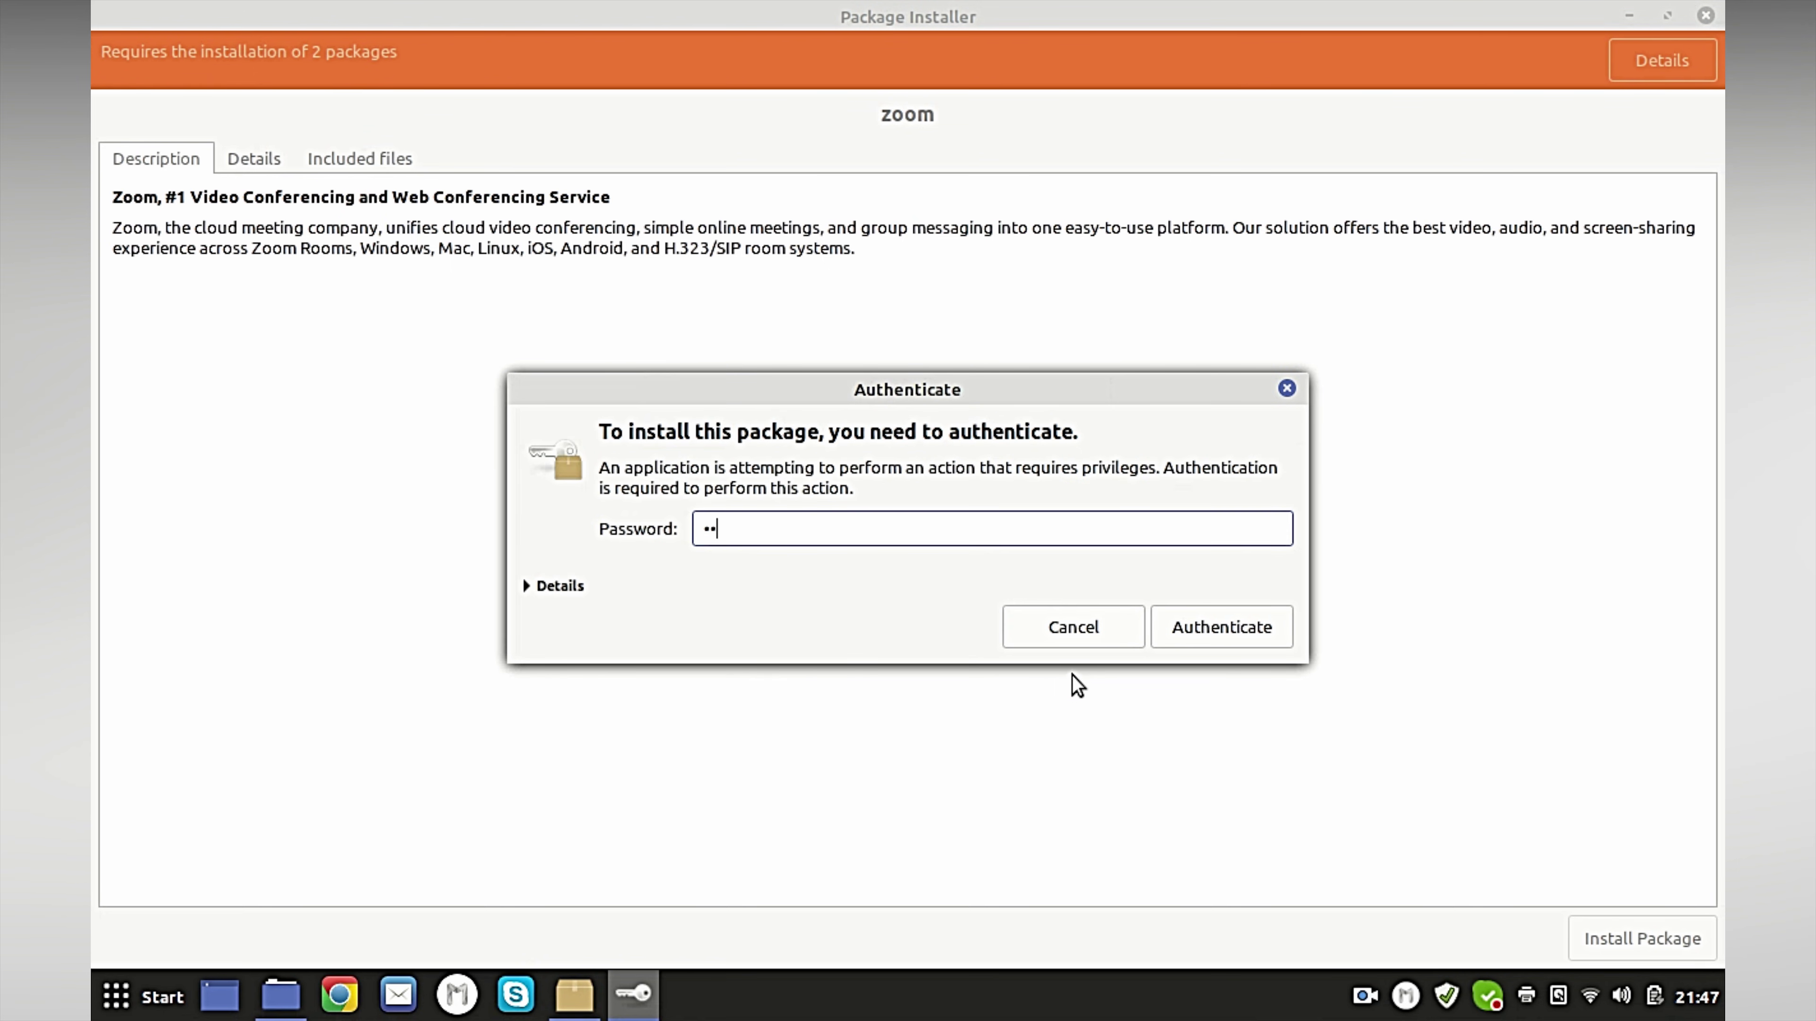
pyautogui.write('••••••••')
pyautogui.press('Return')
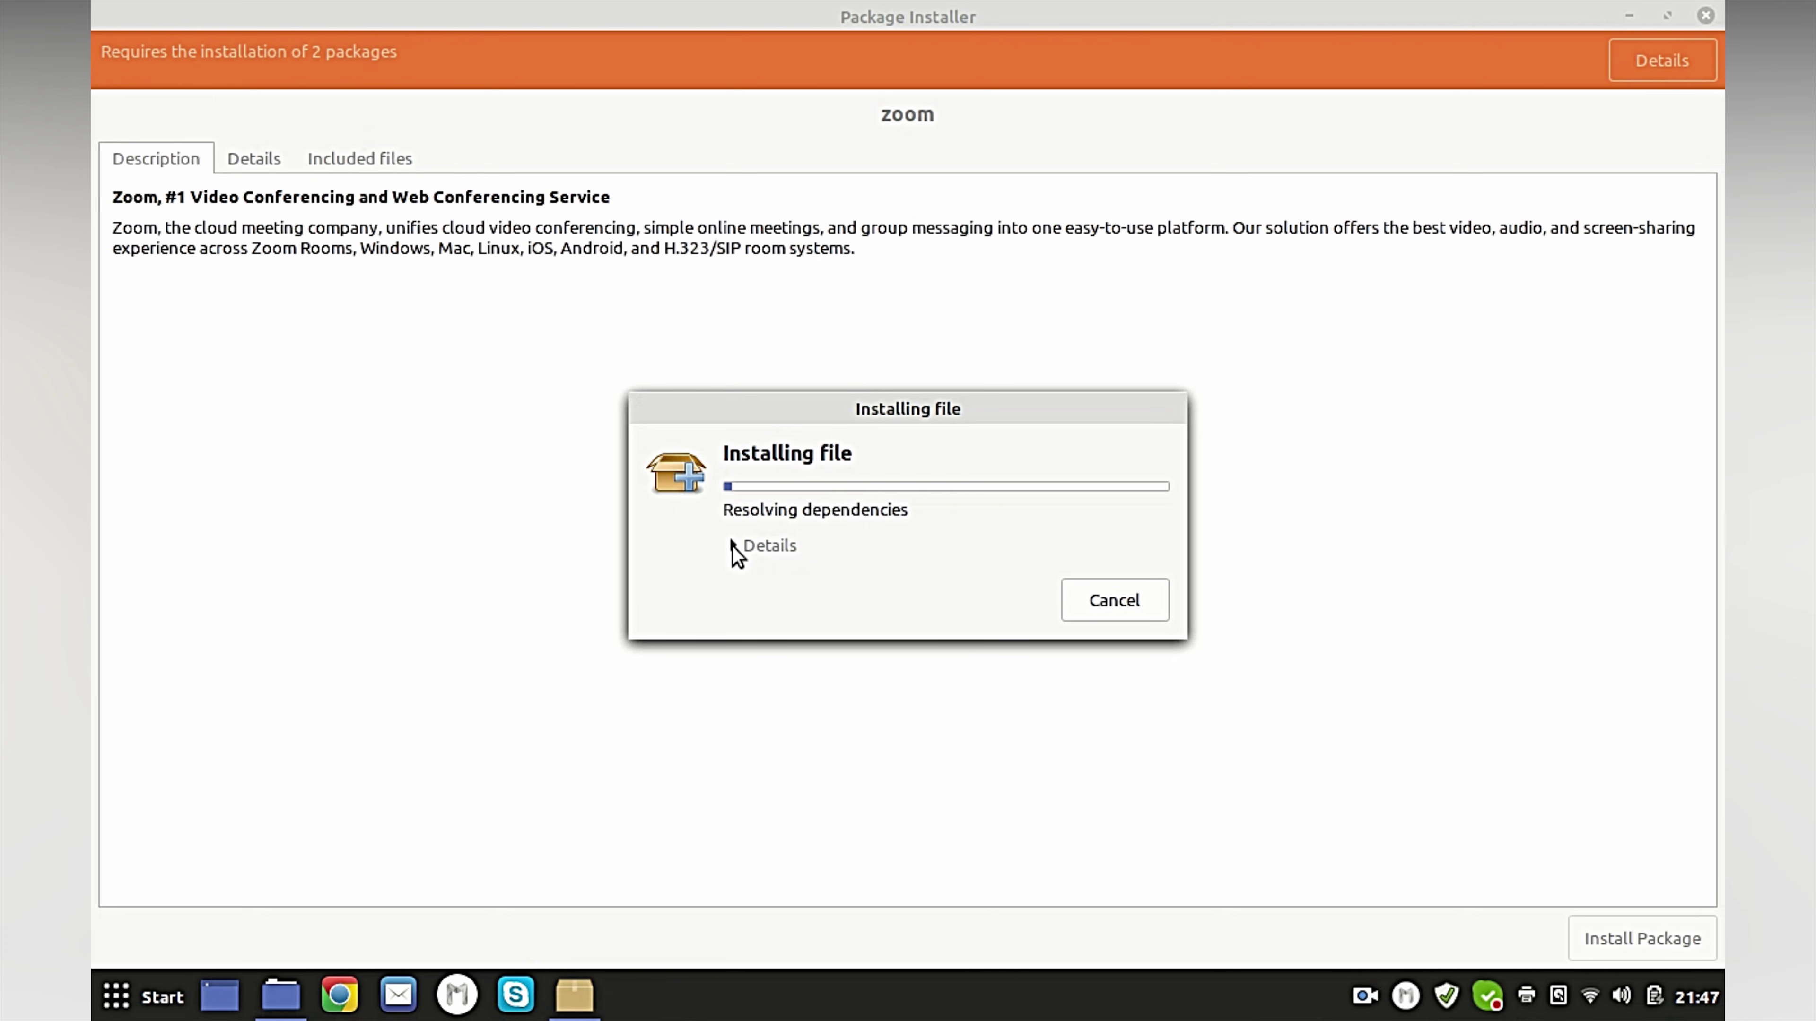
pyautogui.click(733, 545)
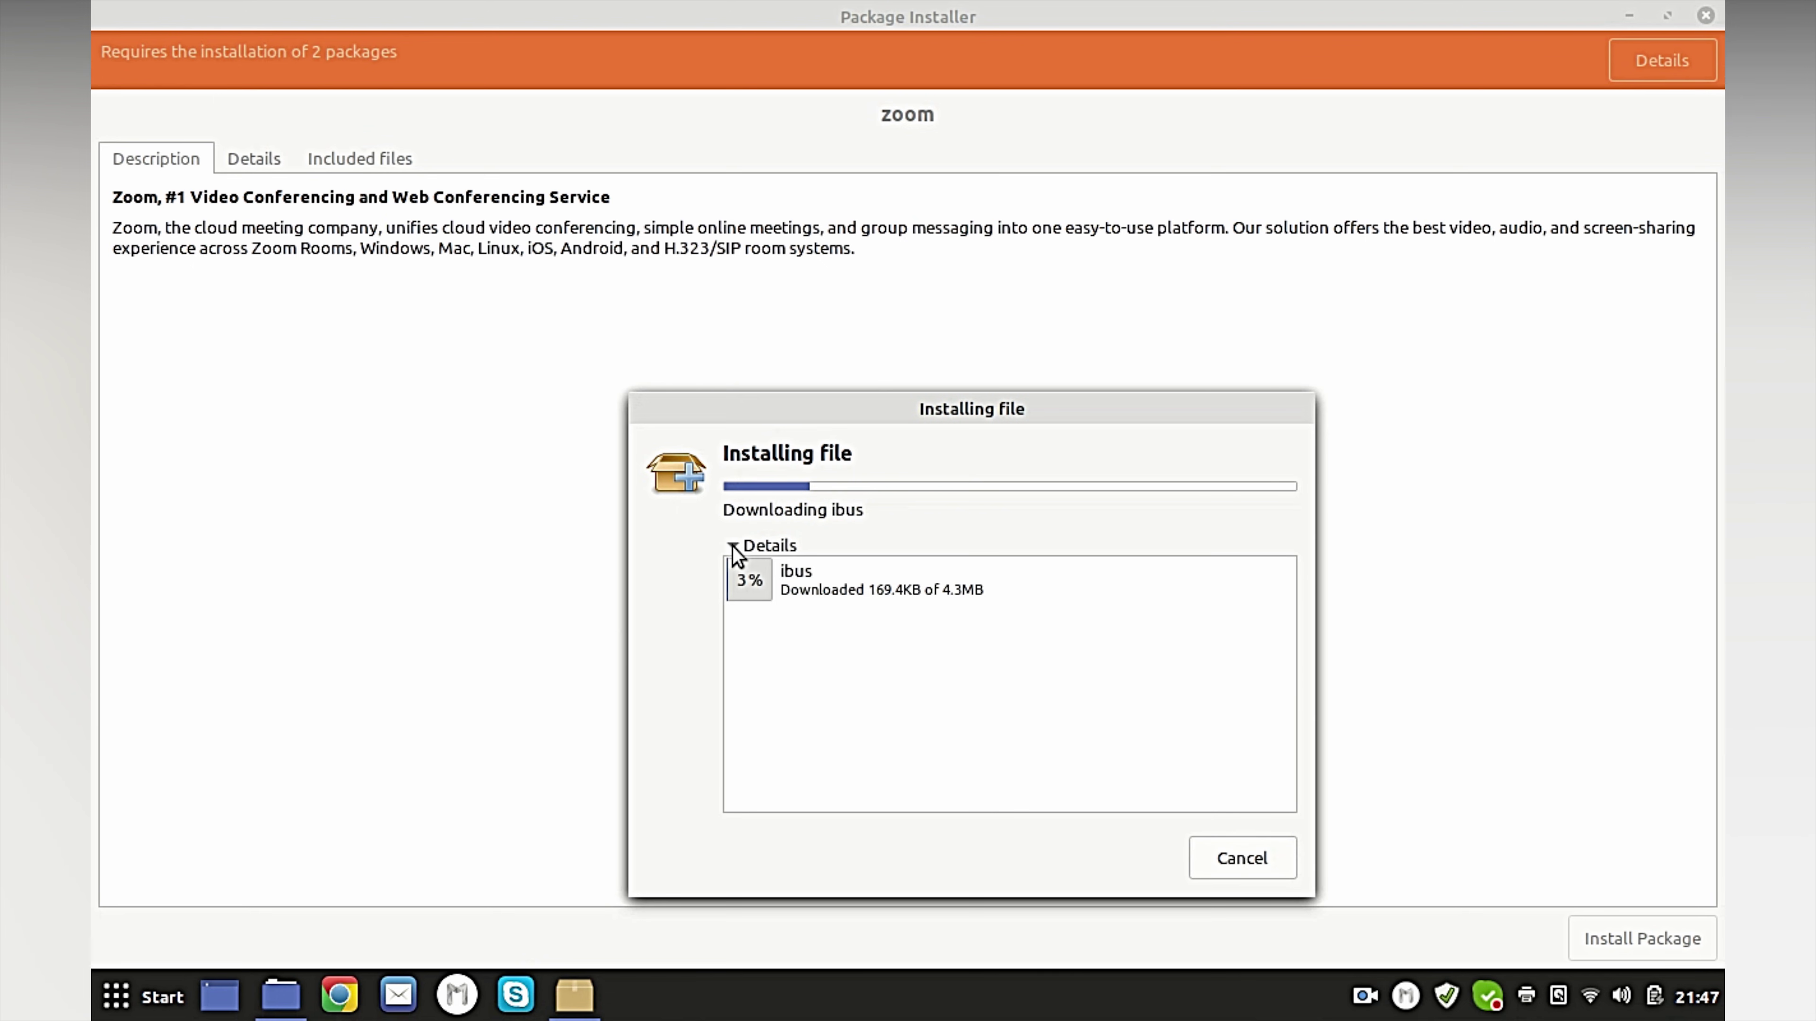
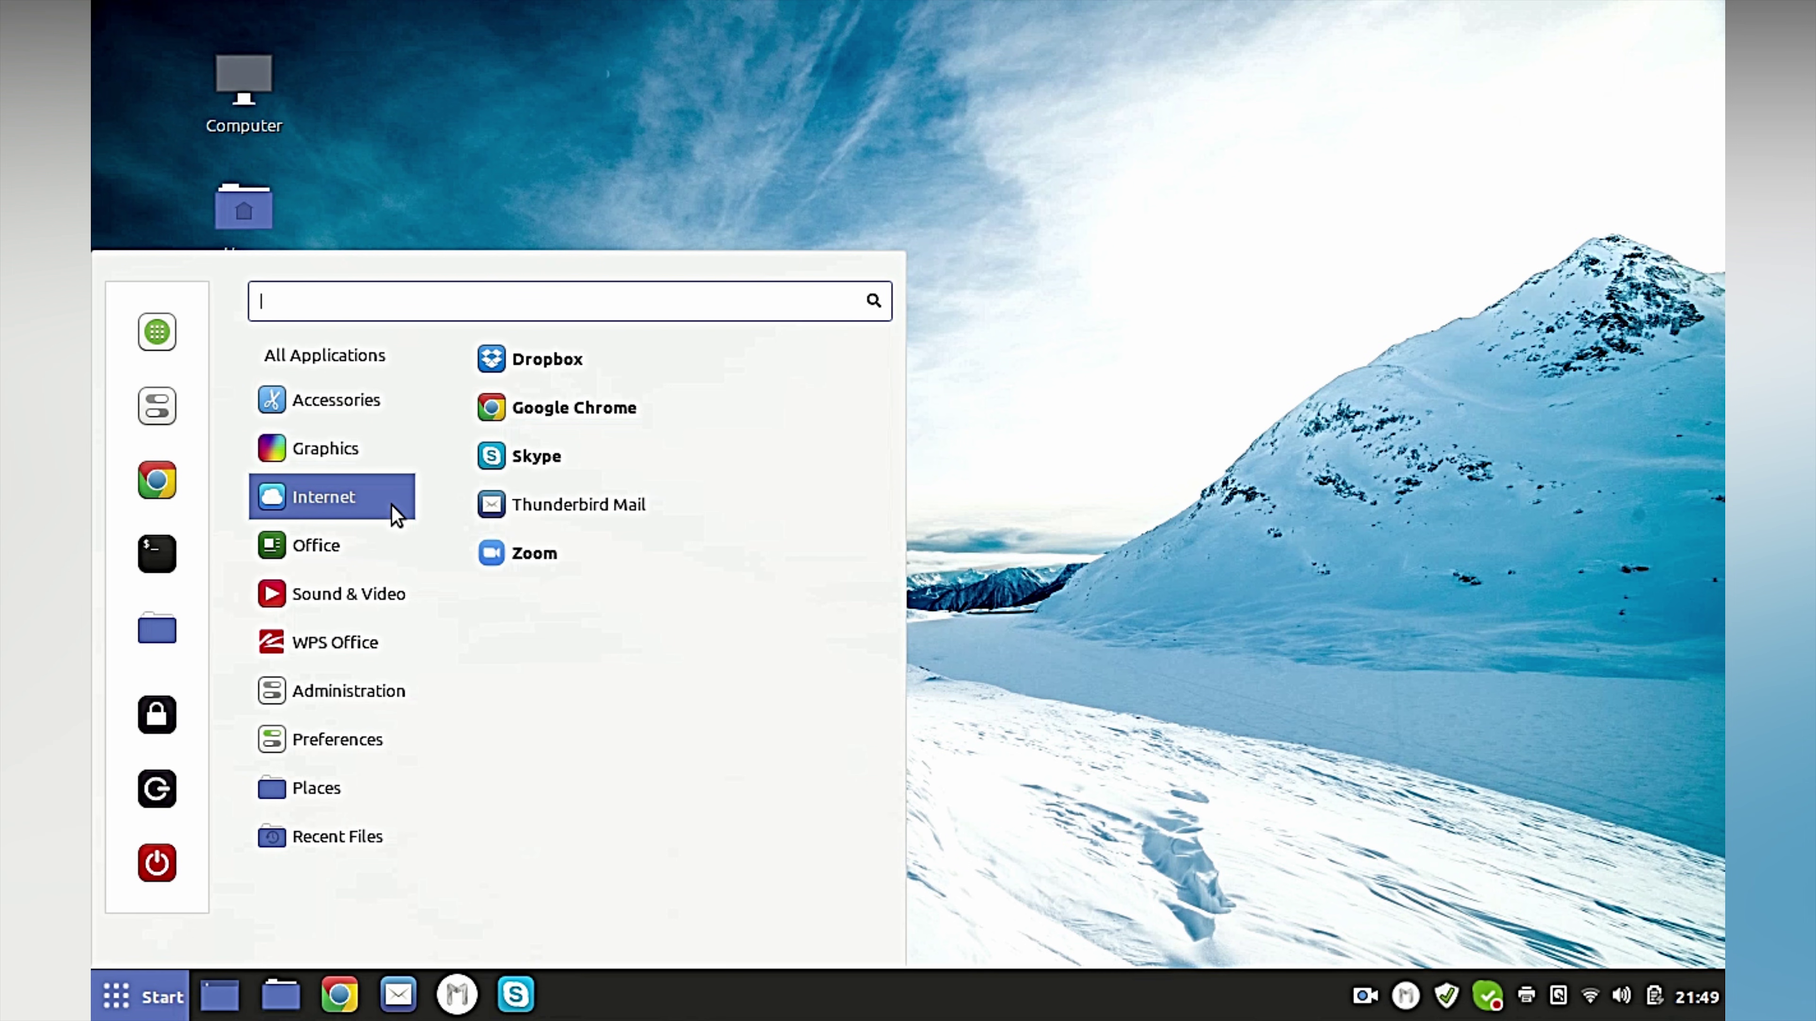
# - Add the Zoom application from the Internet category to the panel
pyautogui.rightClick(535, 554)
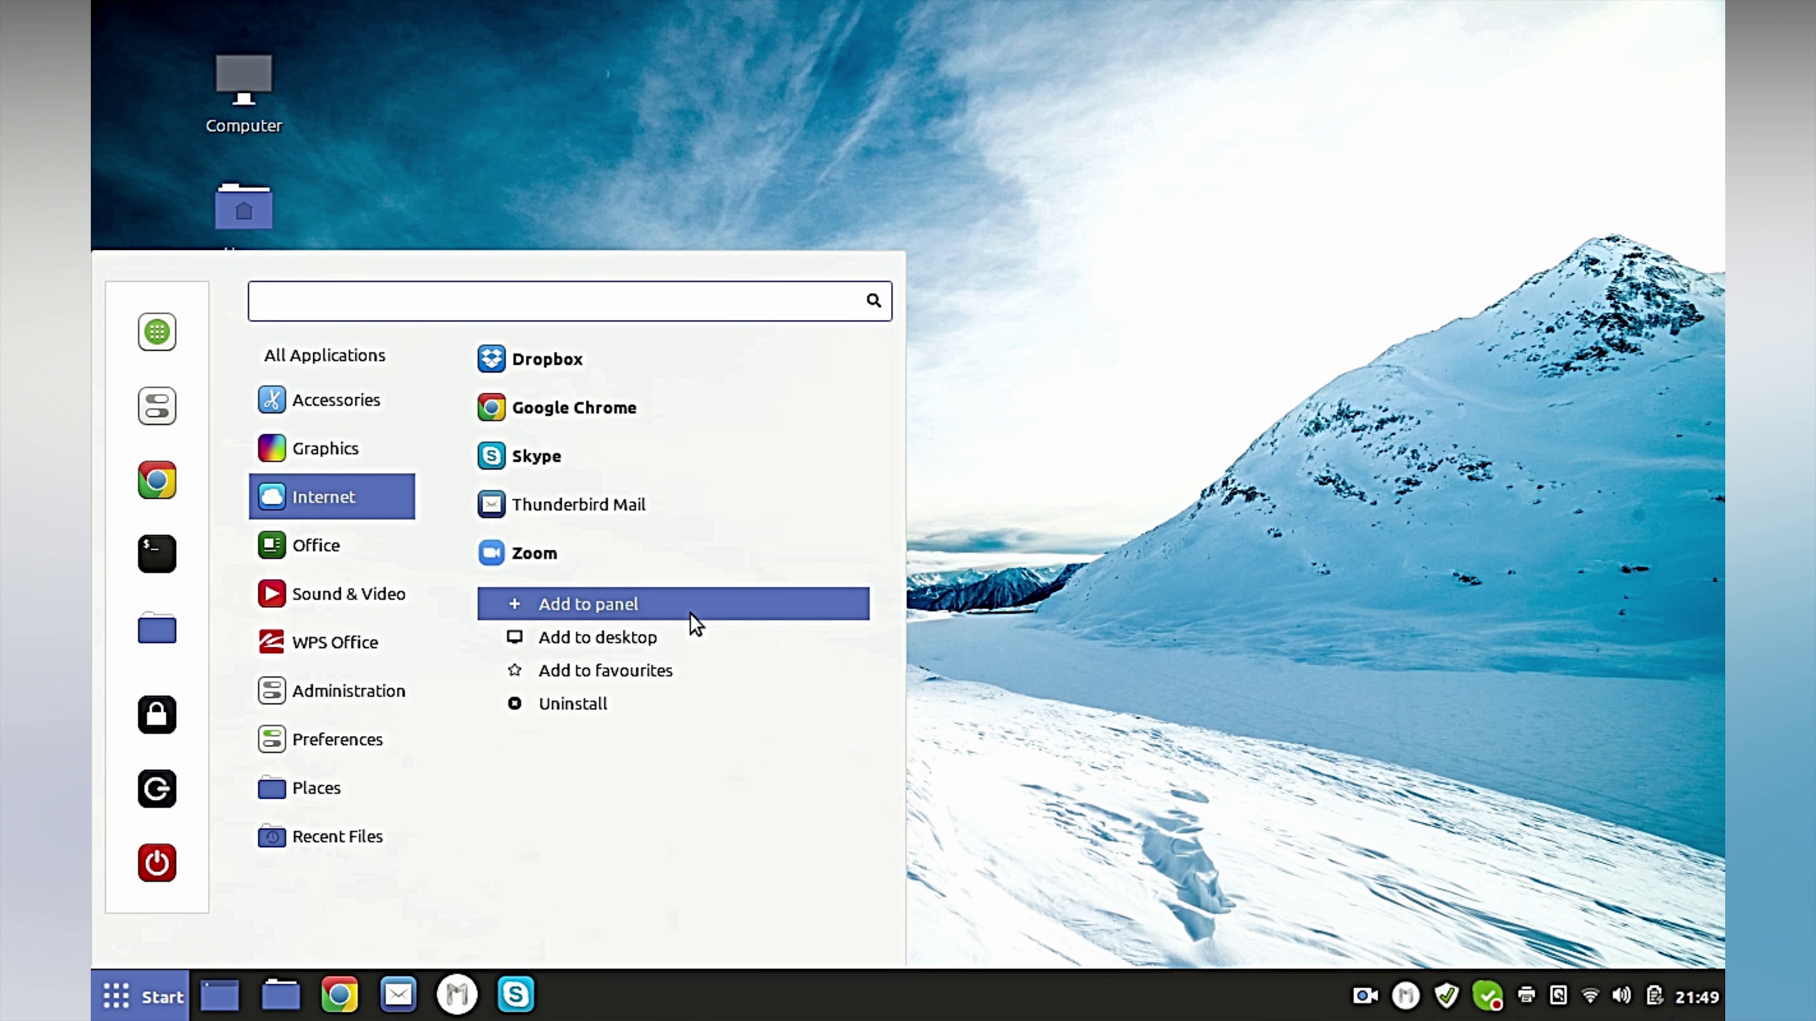
pyautogui.click(690, 613)
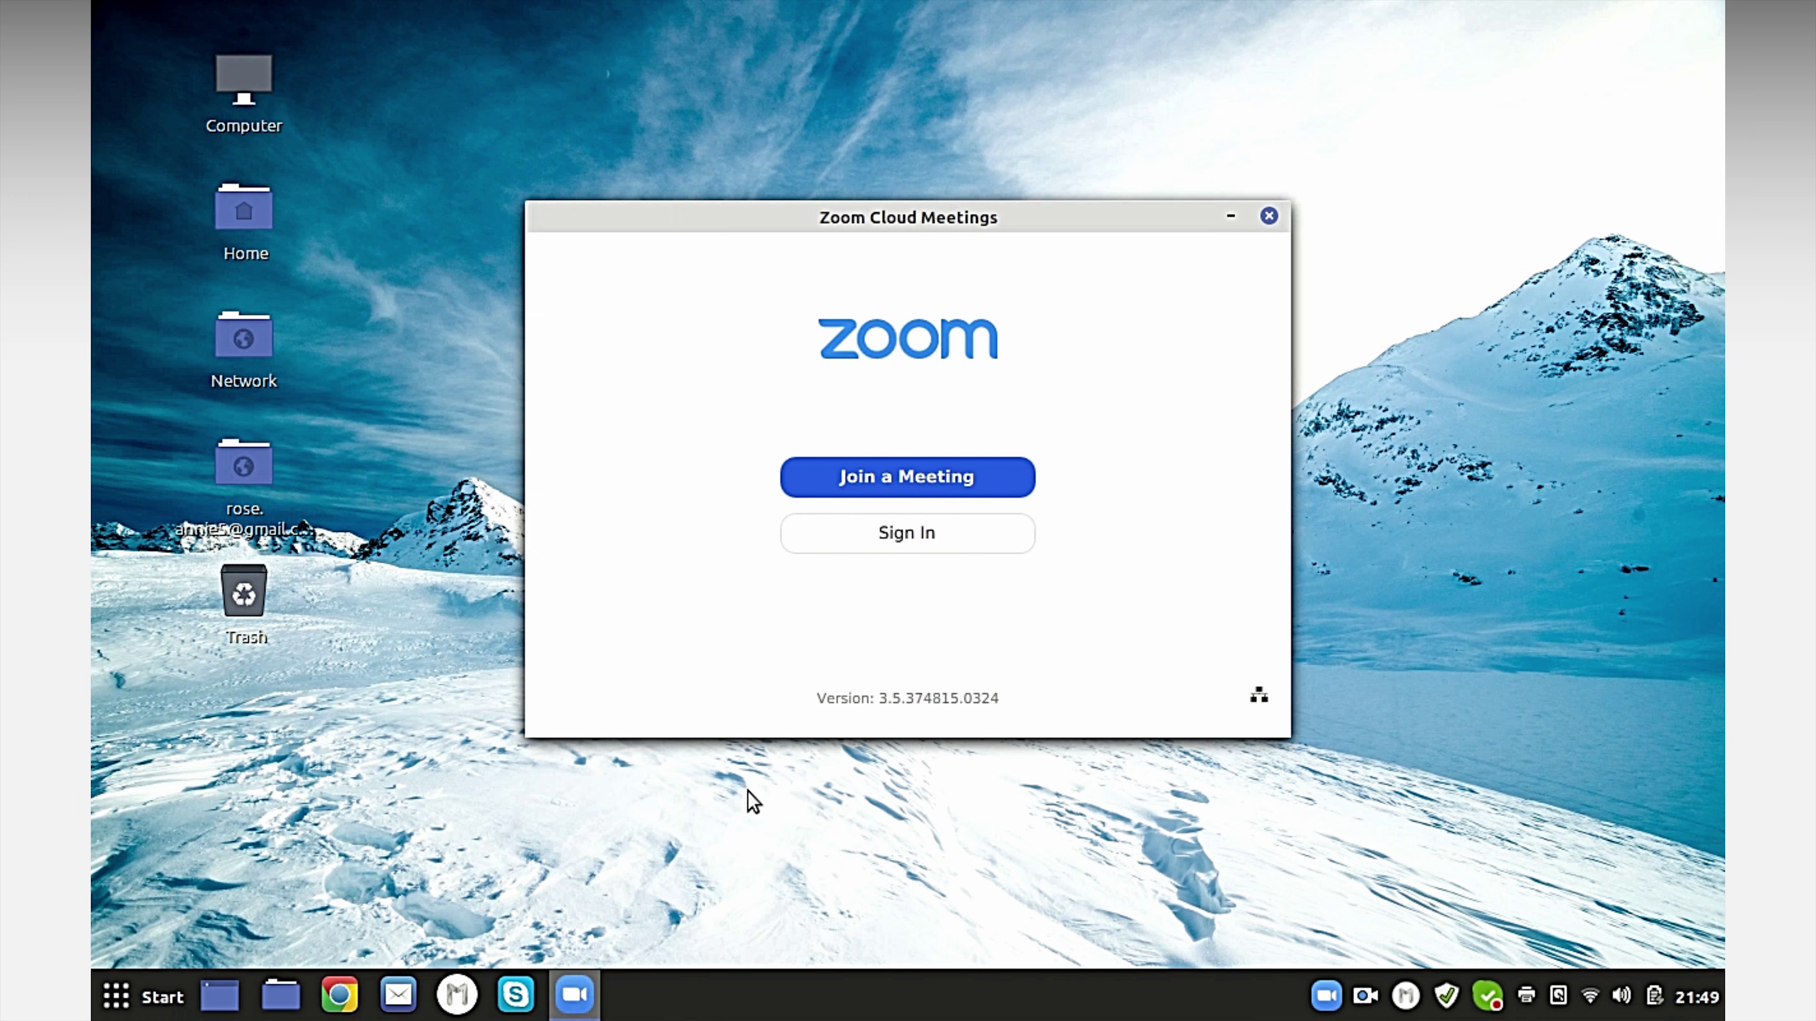
# - Sign in to Zoom with Google and allow the browser to open the Zoom application
pyautogui.click(901, 544)
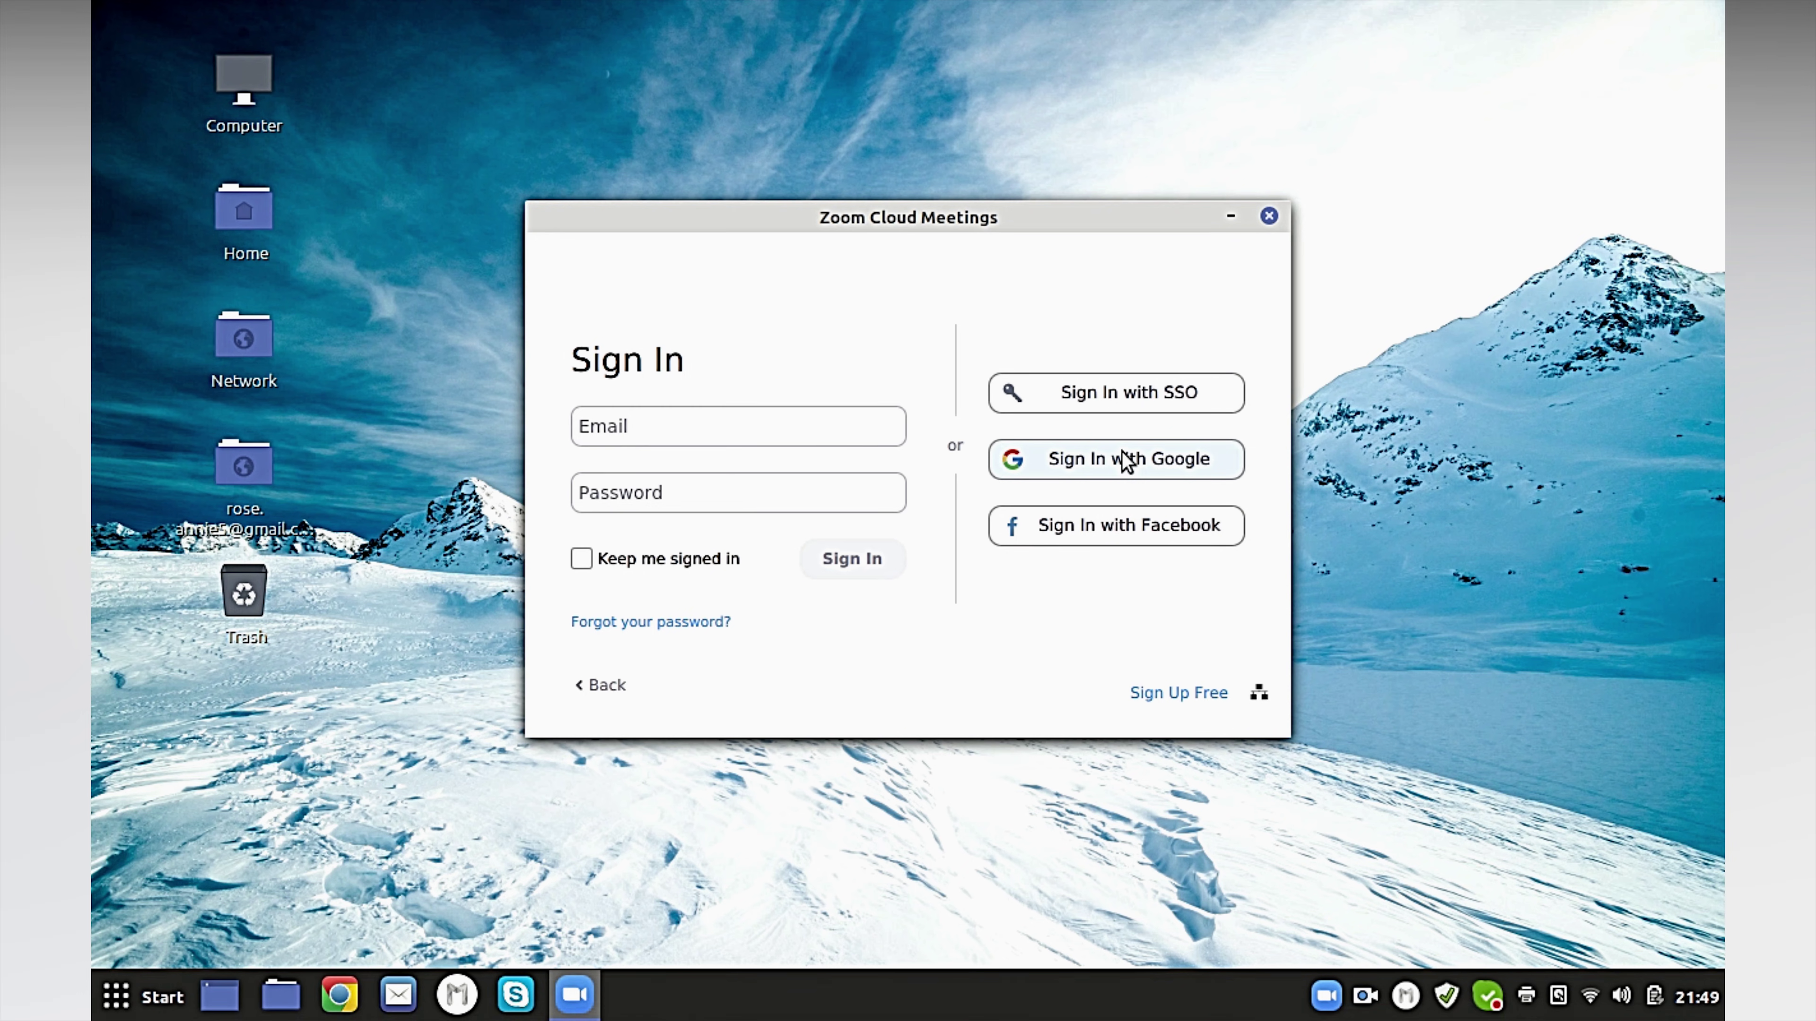
pyautogui.click(1127, 461)
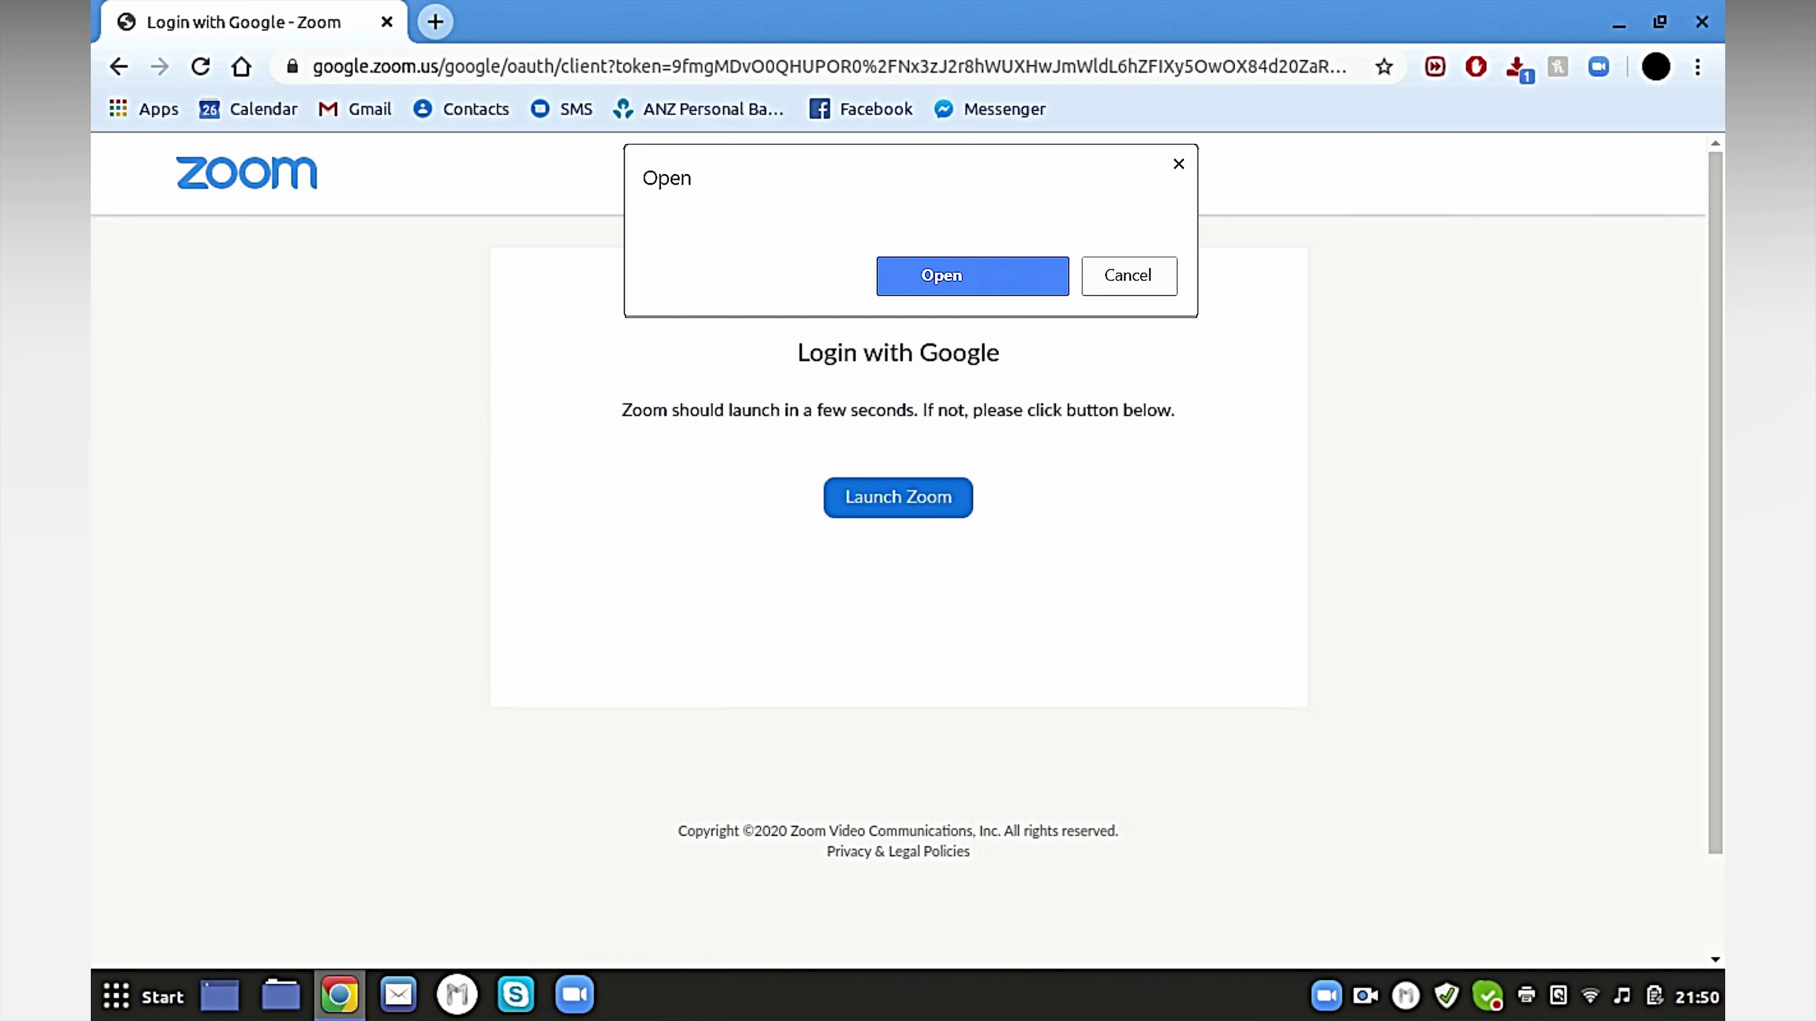
pyautogui.press('Return')
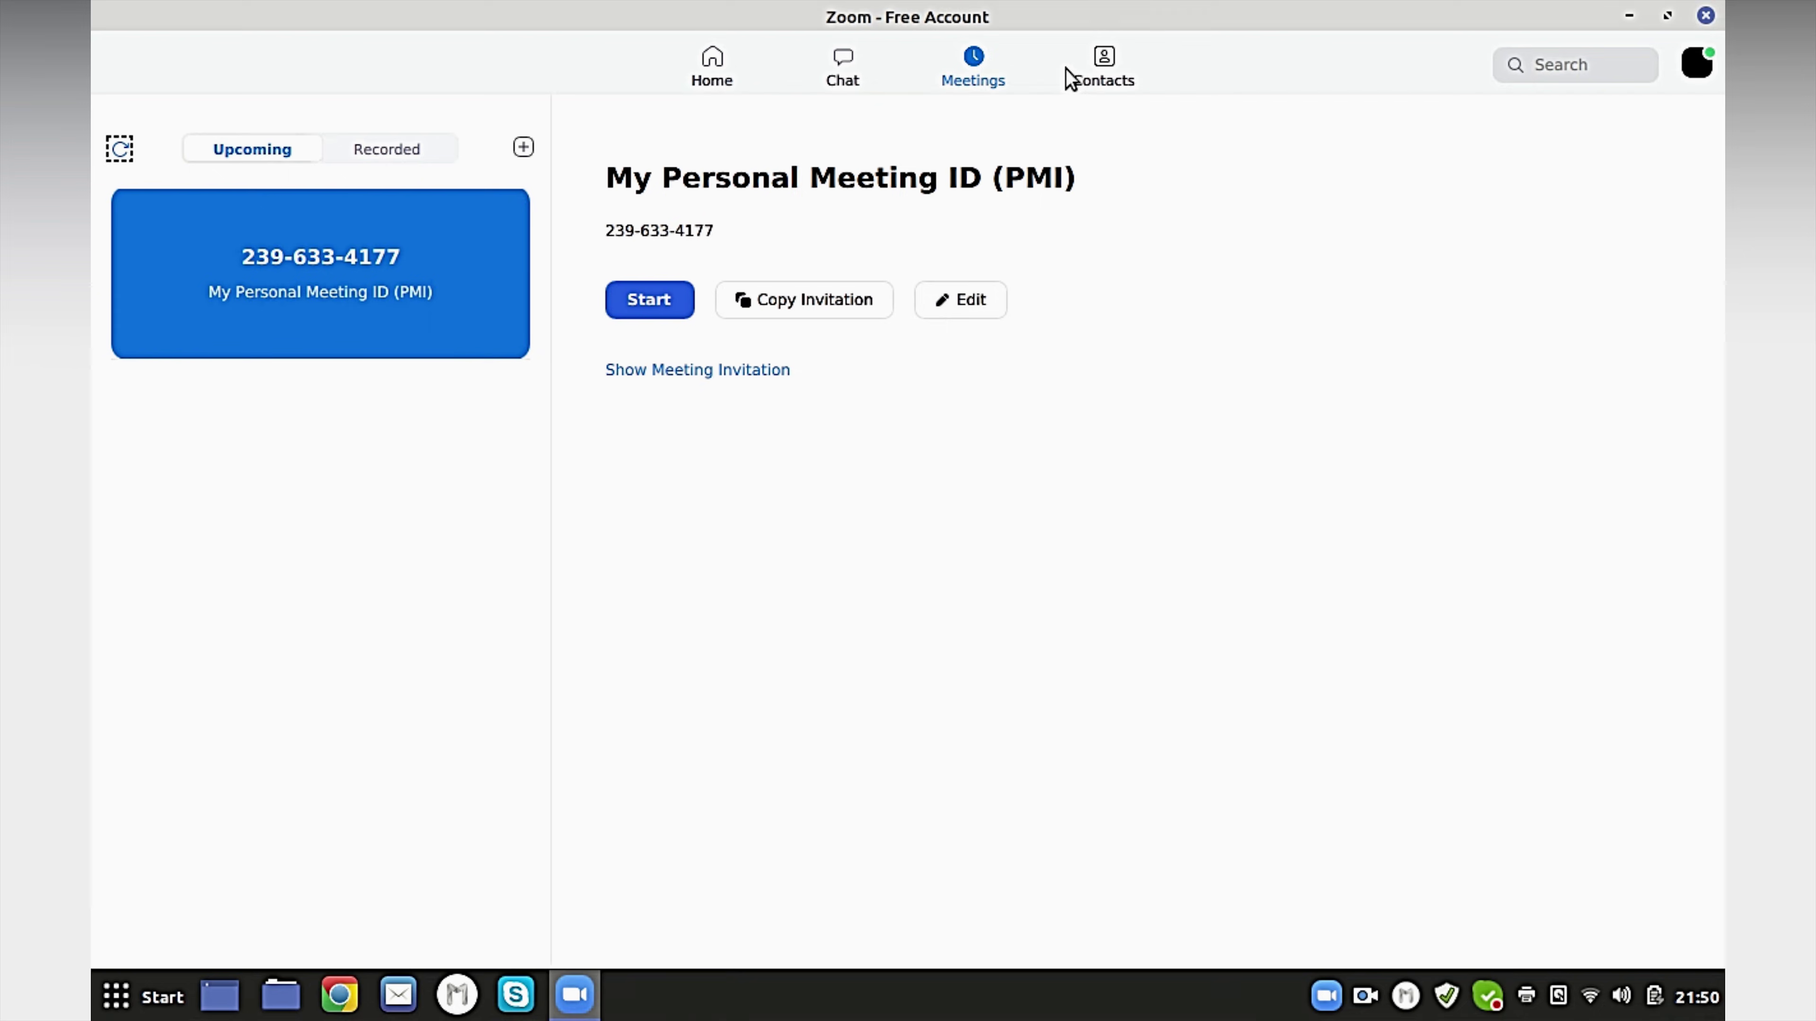
pyautogui.click(1366, 996)
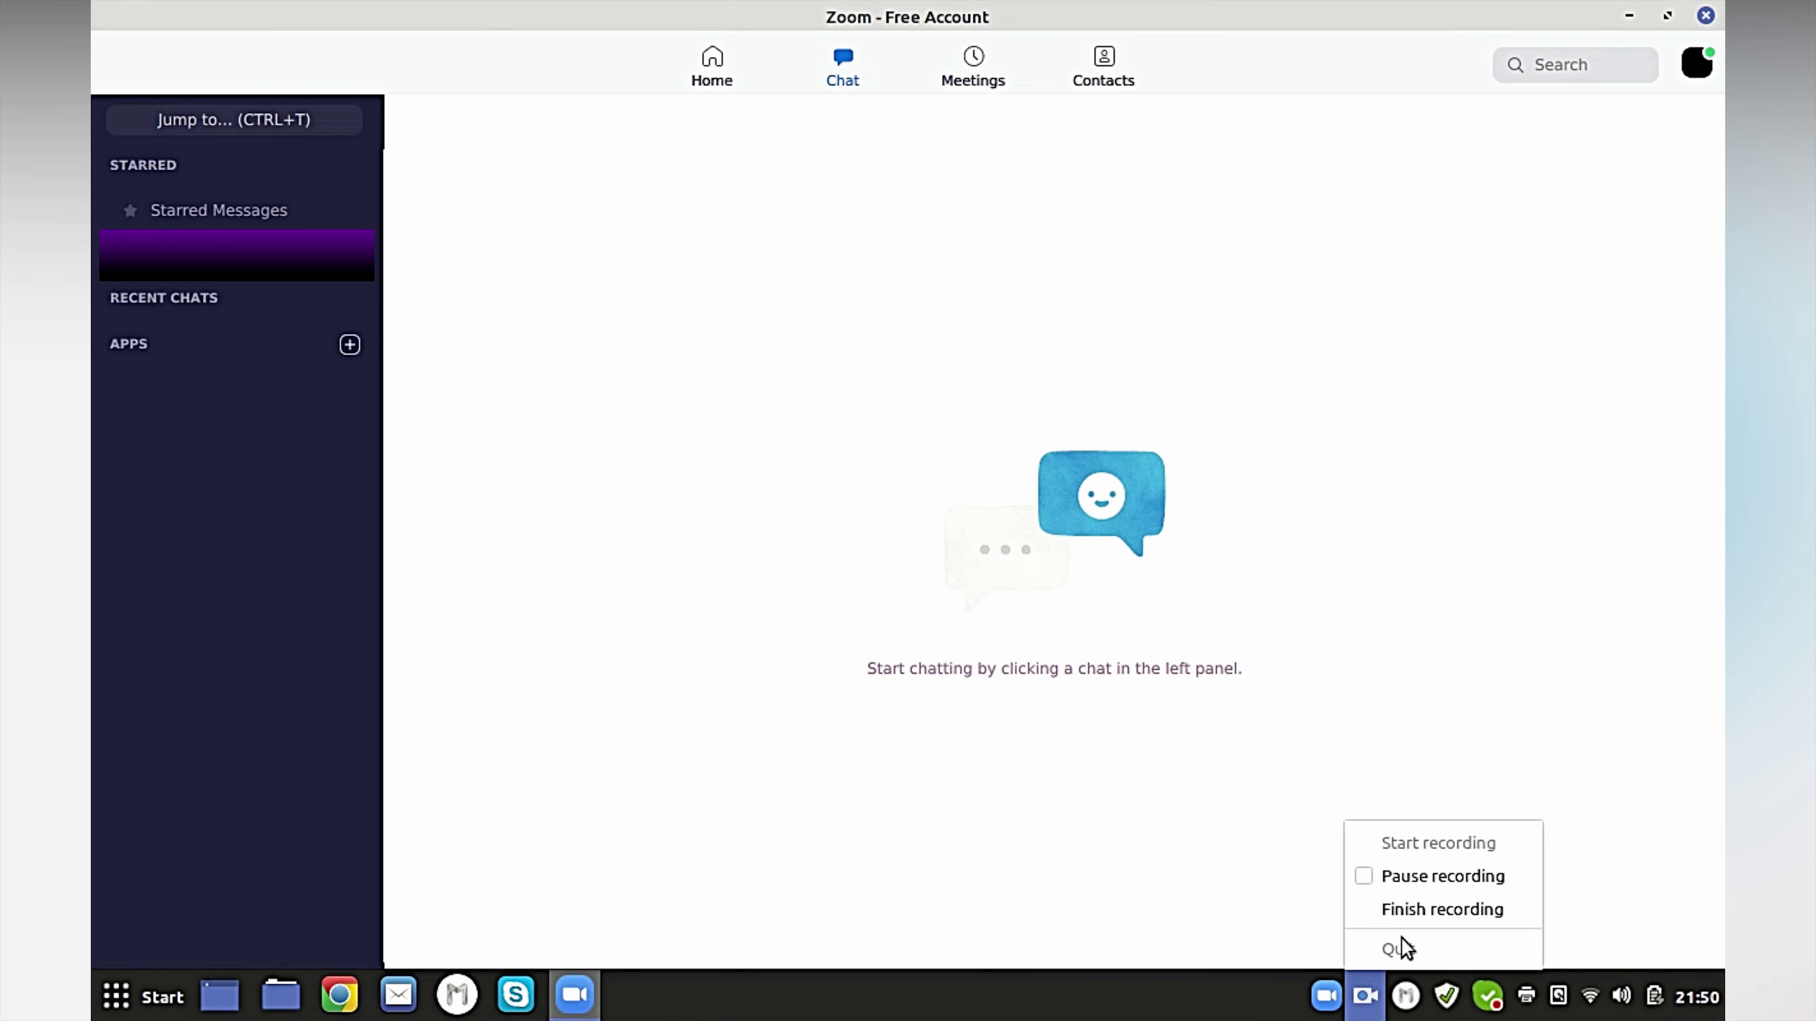